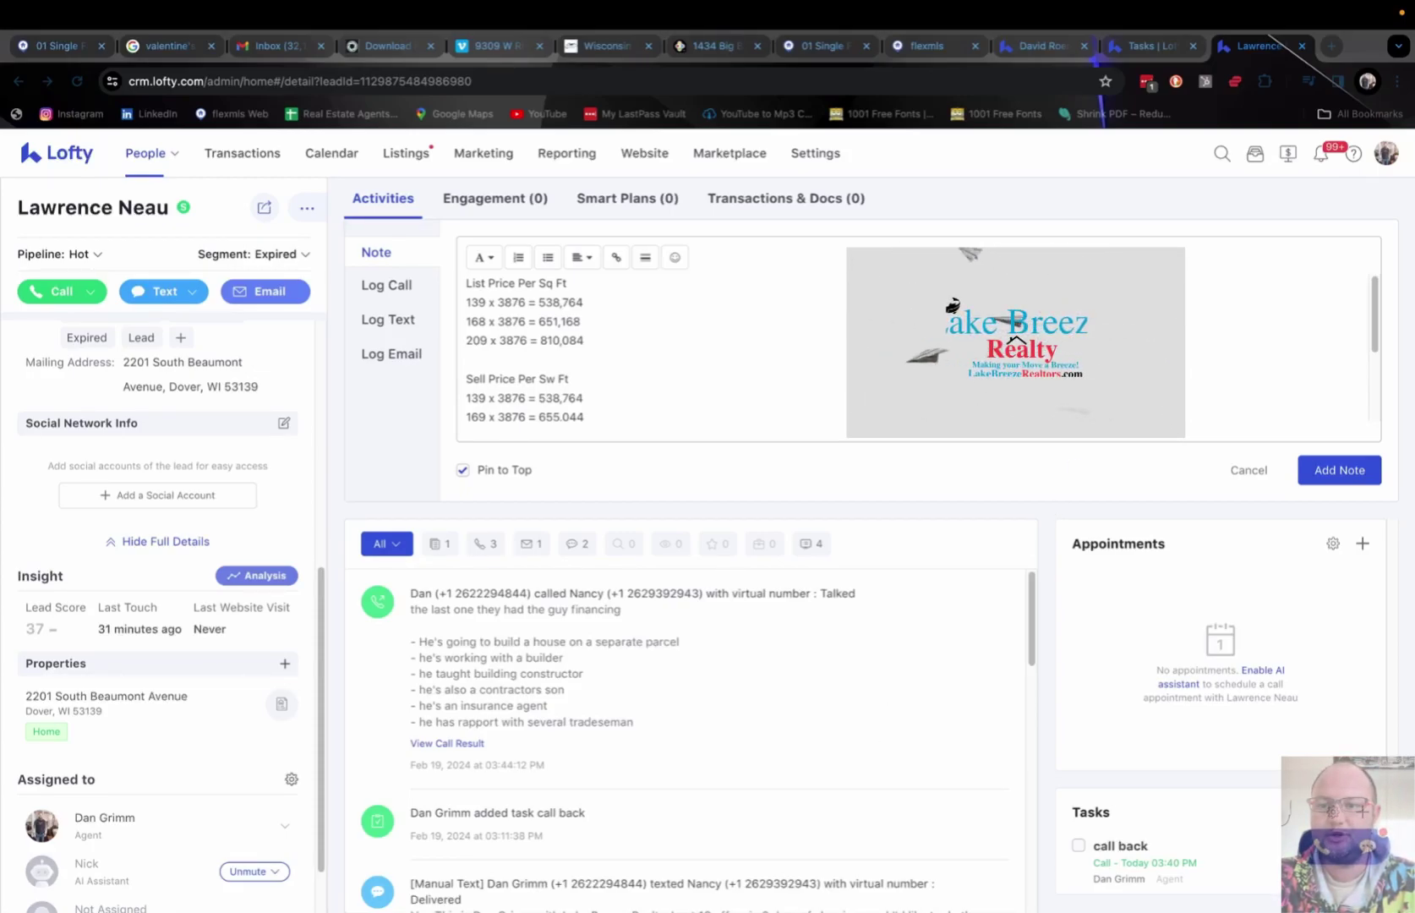
- Switch to the full-screen browser window with the property research and examine the expired subject property's details in RPR
{"action": "key", "text": "ctrl+Left"}
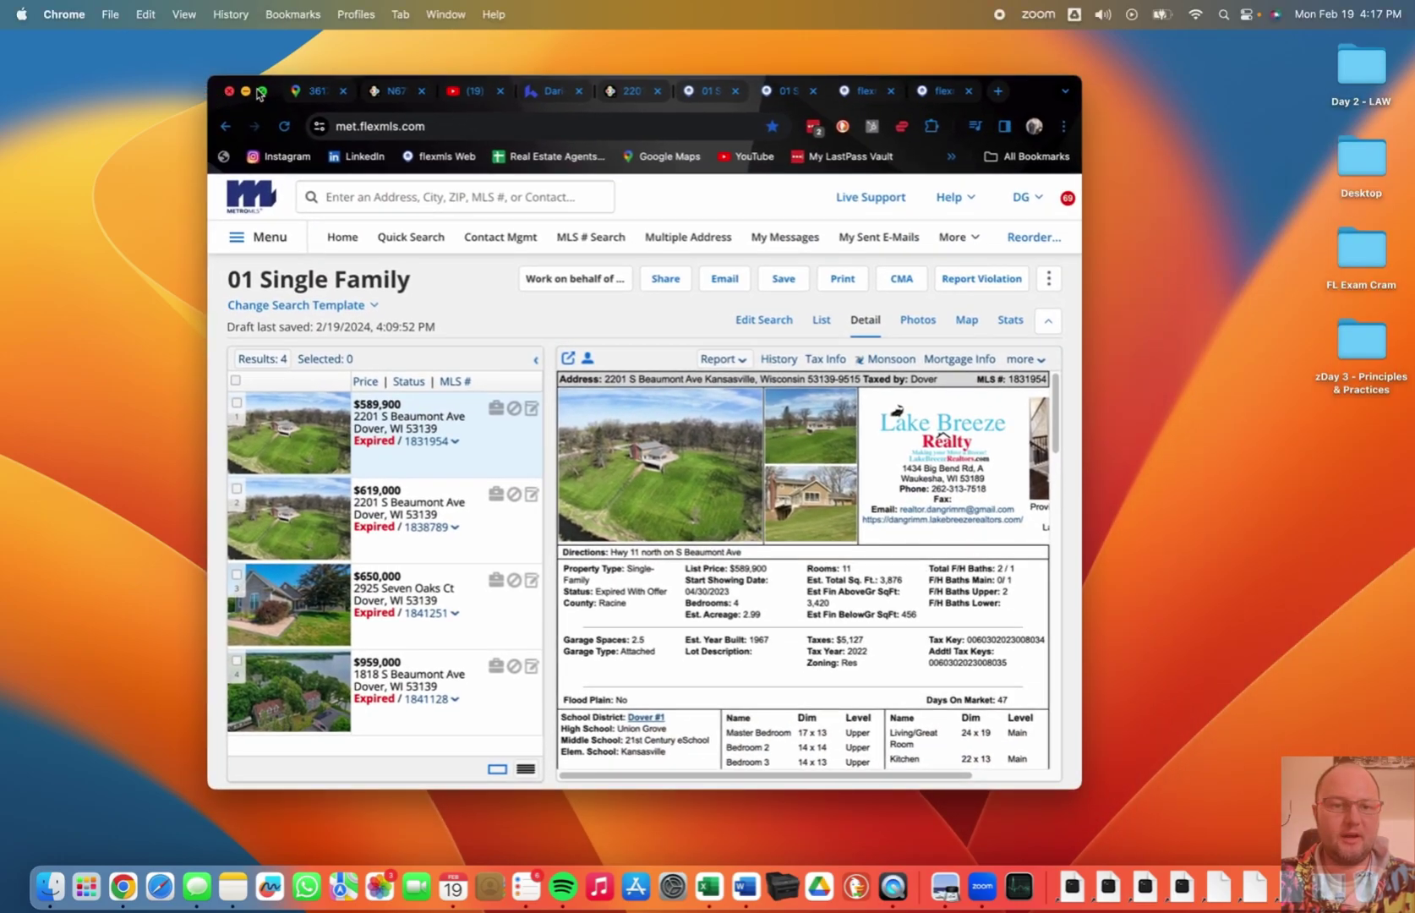
{"action": "left_click", "coordinate": [260, 92]}
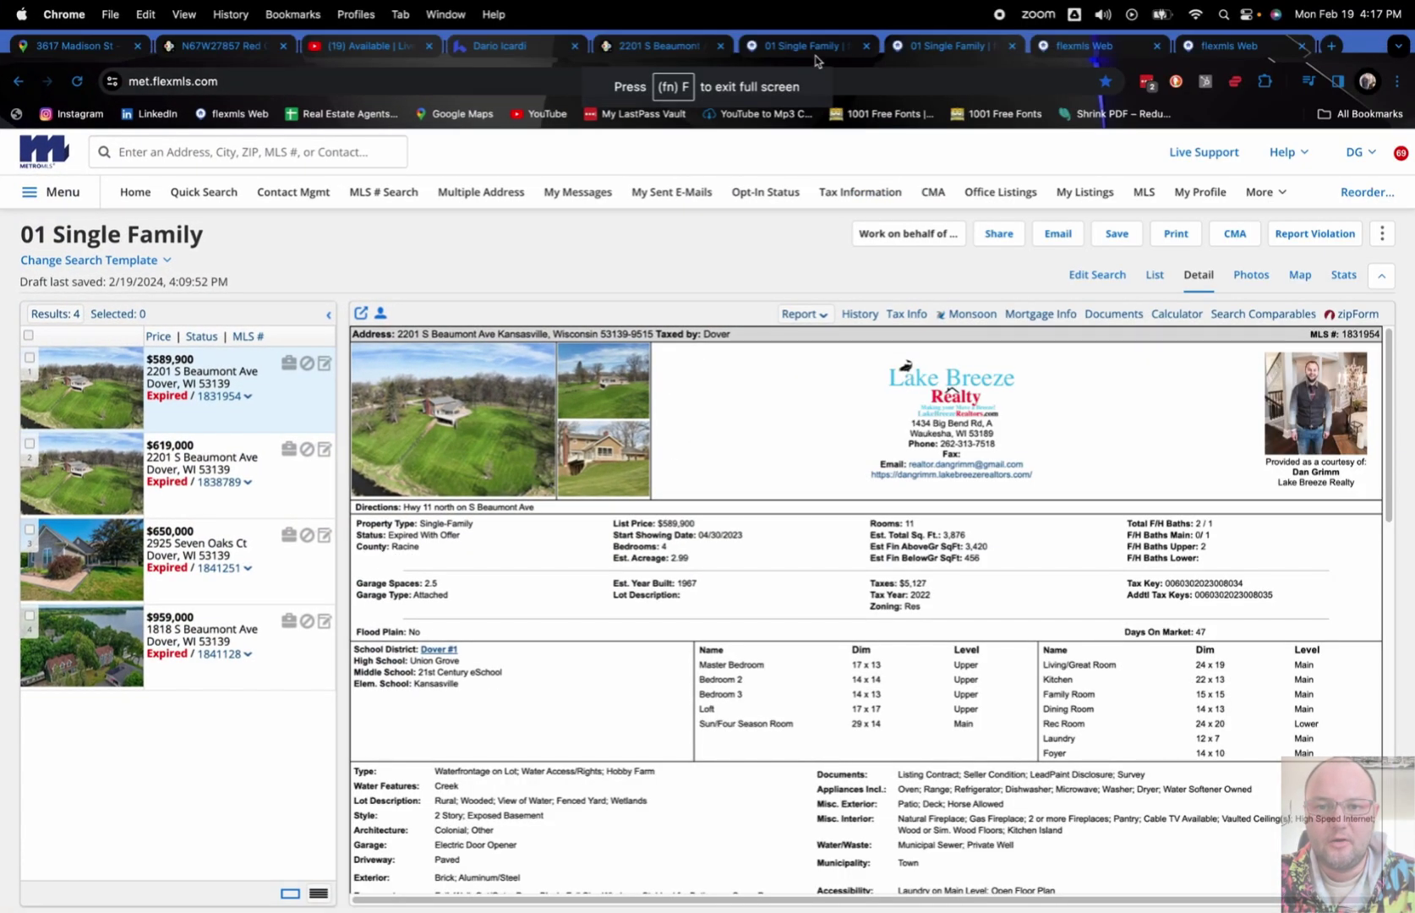
{"action": "left_click", "coordinate": [663, 46]}
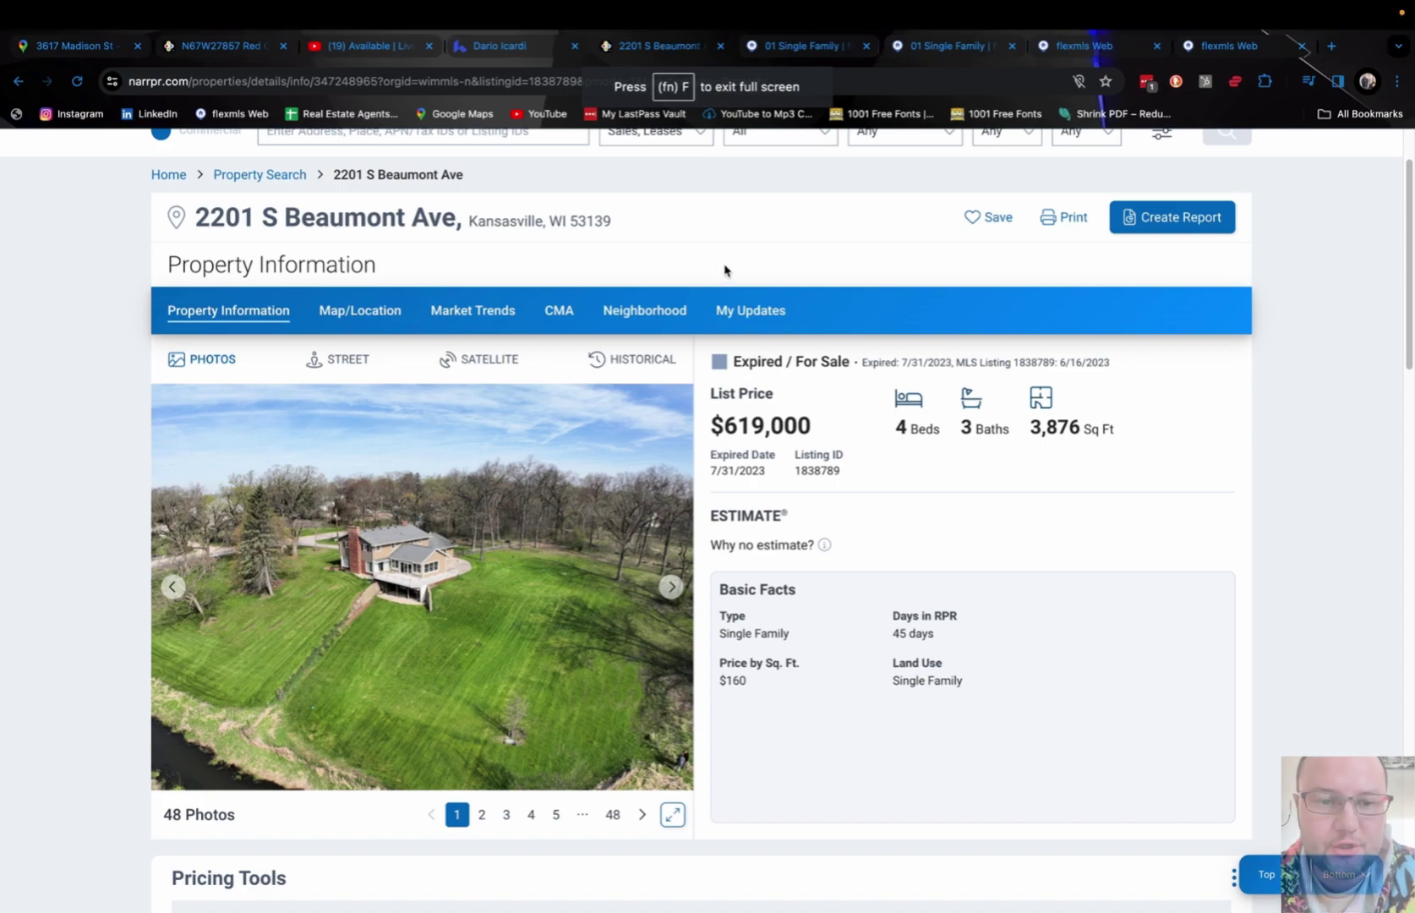
{"action": "scroll", "coordinate": [729, 267], "scroll_direction": "up", "scroll_amount": 2}
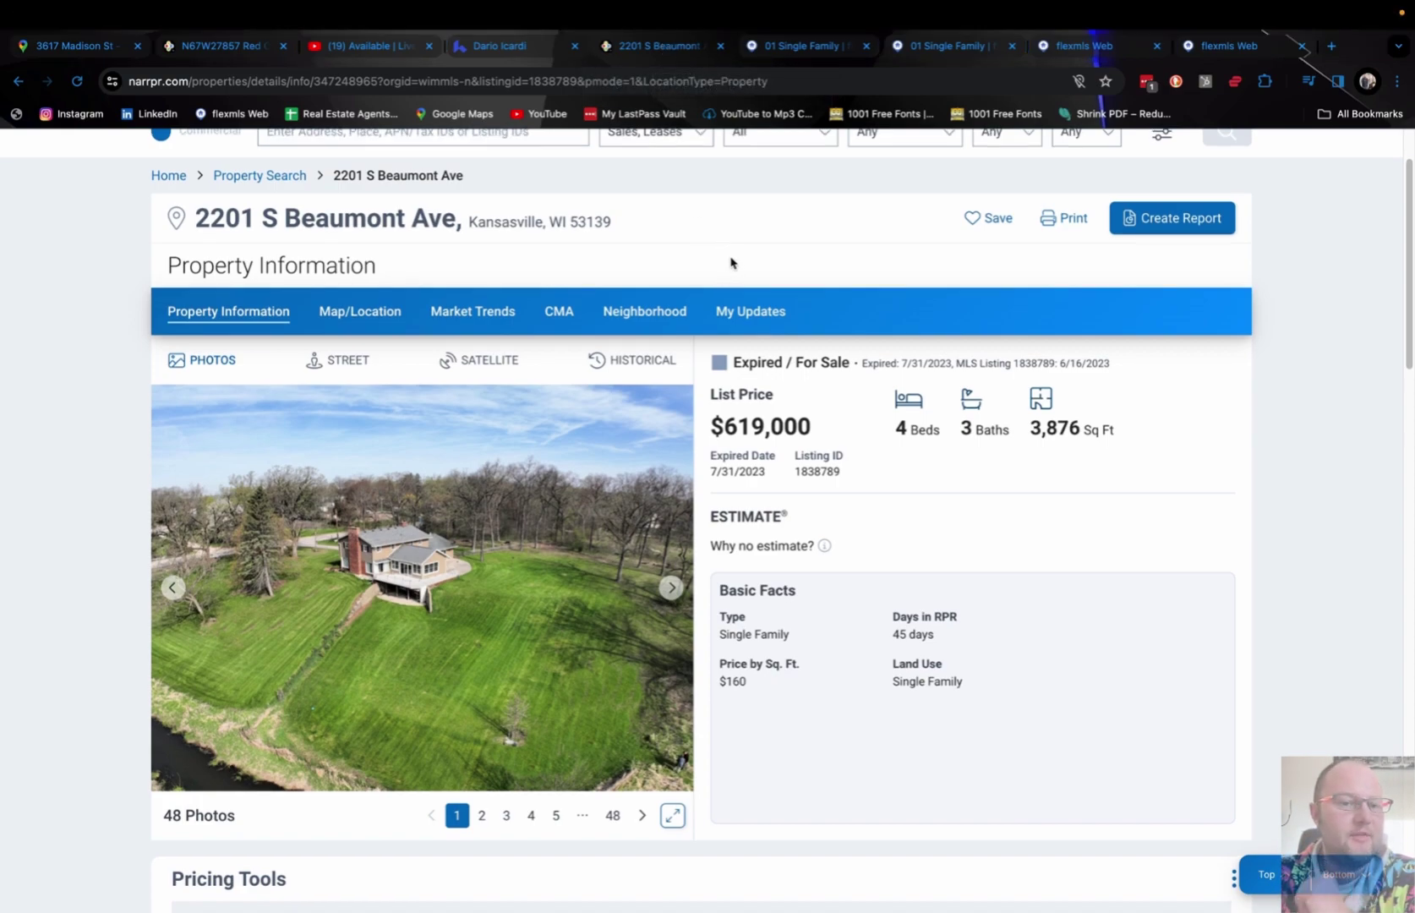
{"action": "scroll", "coordinate": [729, 262], "scroll_direction": "up", "scroll_amount": 1}
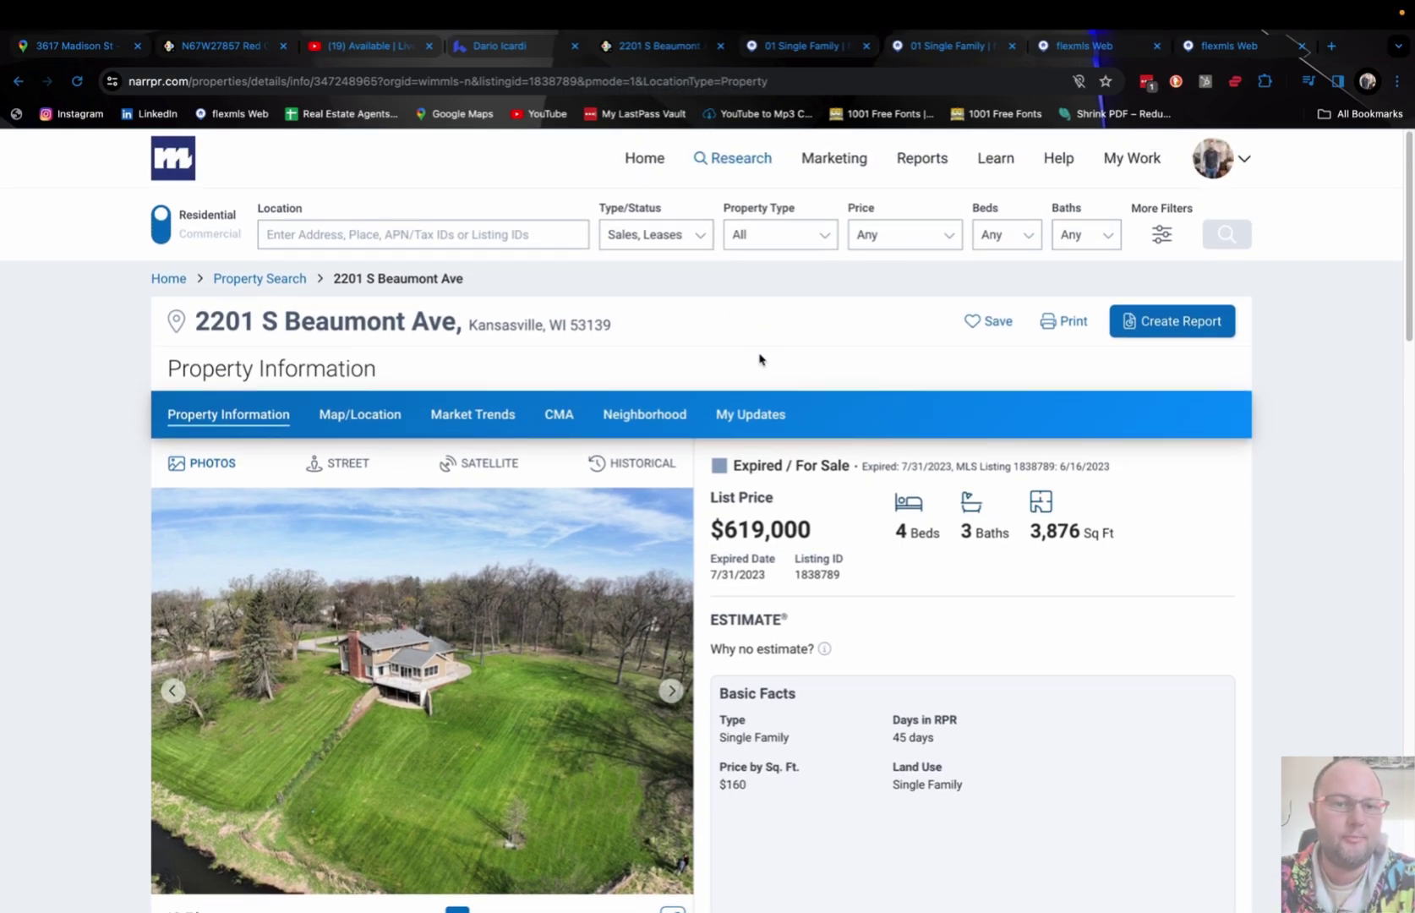
{"action": "scroll", "coordinate": [759, 355], "scroll_direction": "down", "scroll_amount": 1}
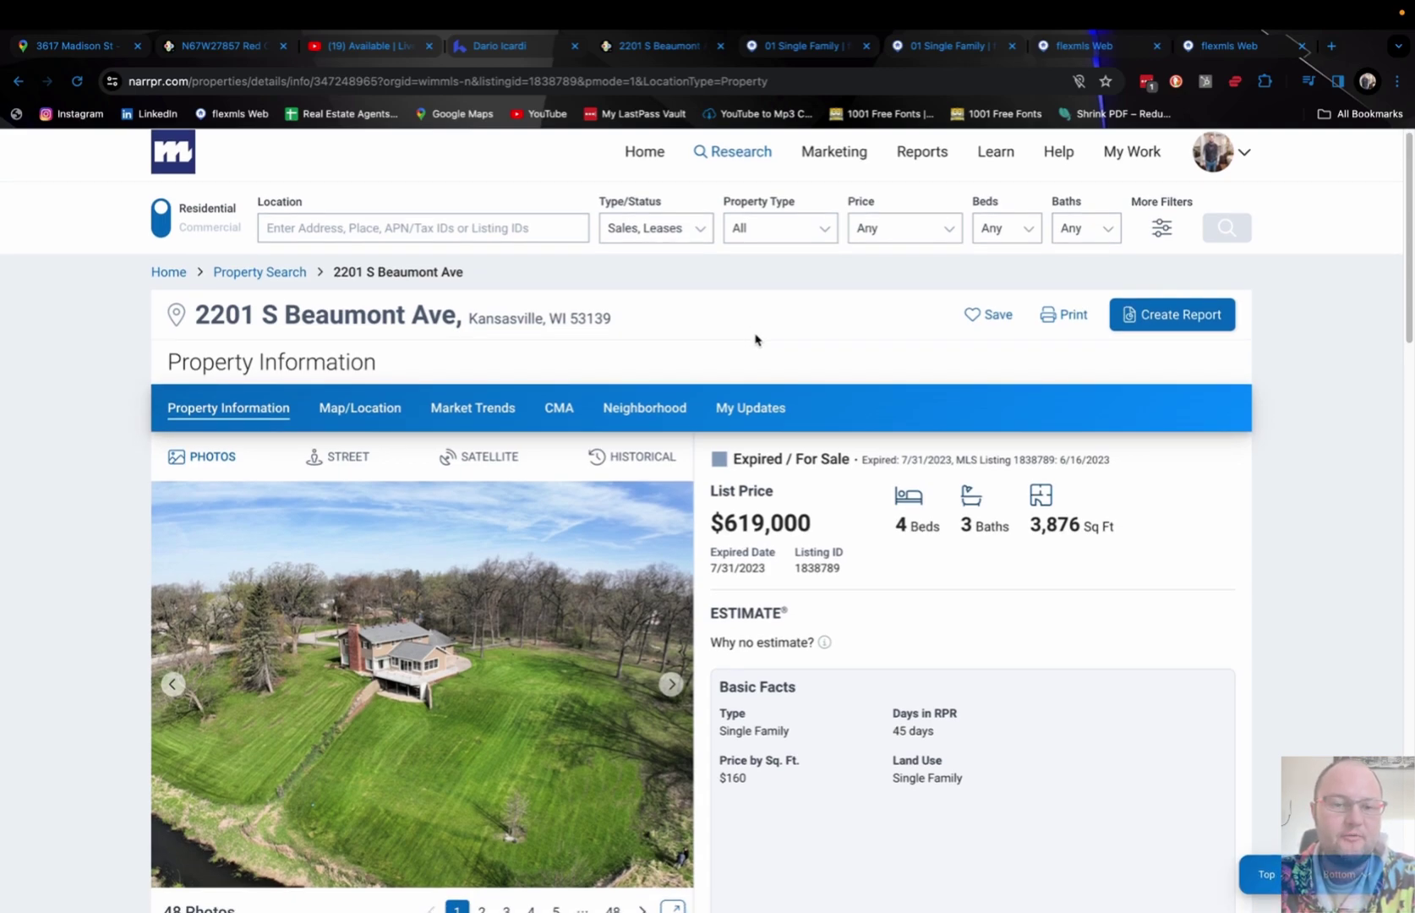
{"action": "scroll", "coordinate": [777, 331], "scroll_direction": "down", "scroll_amount": 2}
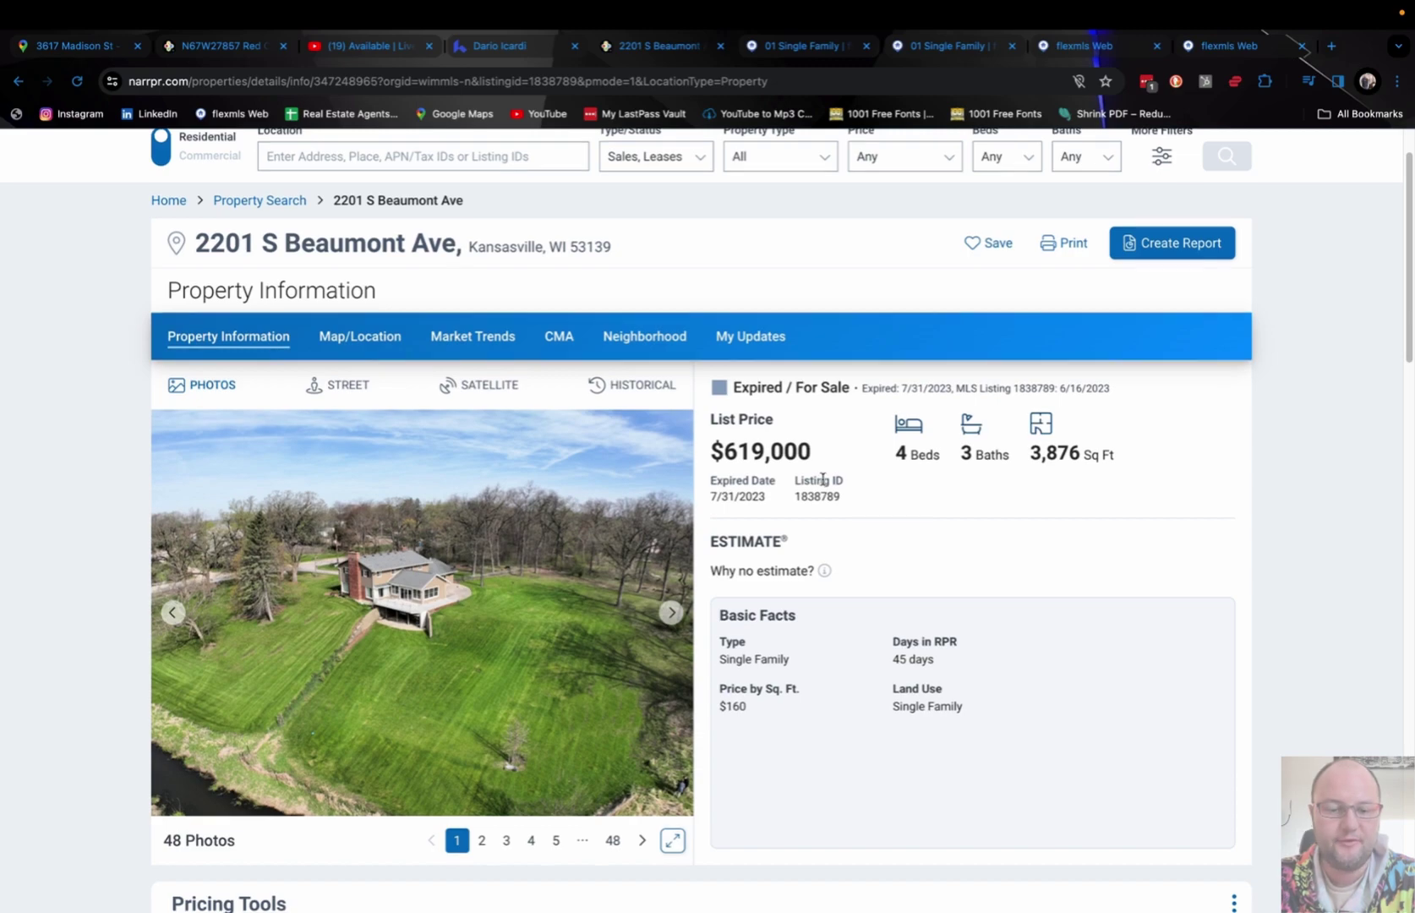
{"action": "scroll", "coordinate": [815, 480], "scroll_direction": "down", "scroll_amount": 1}
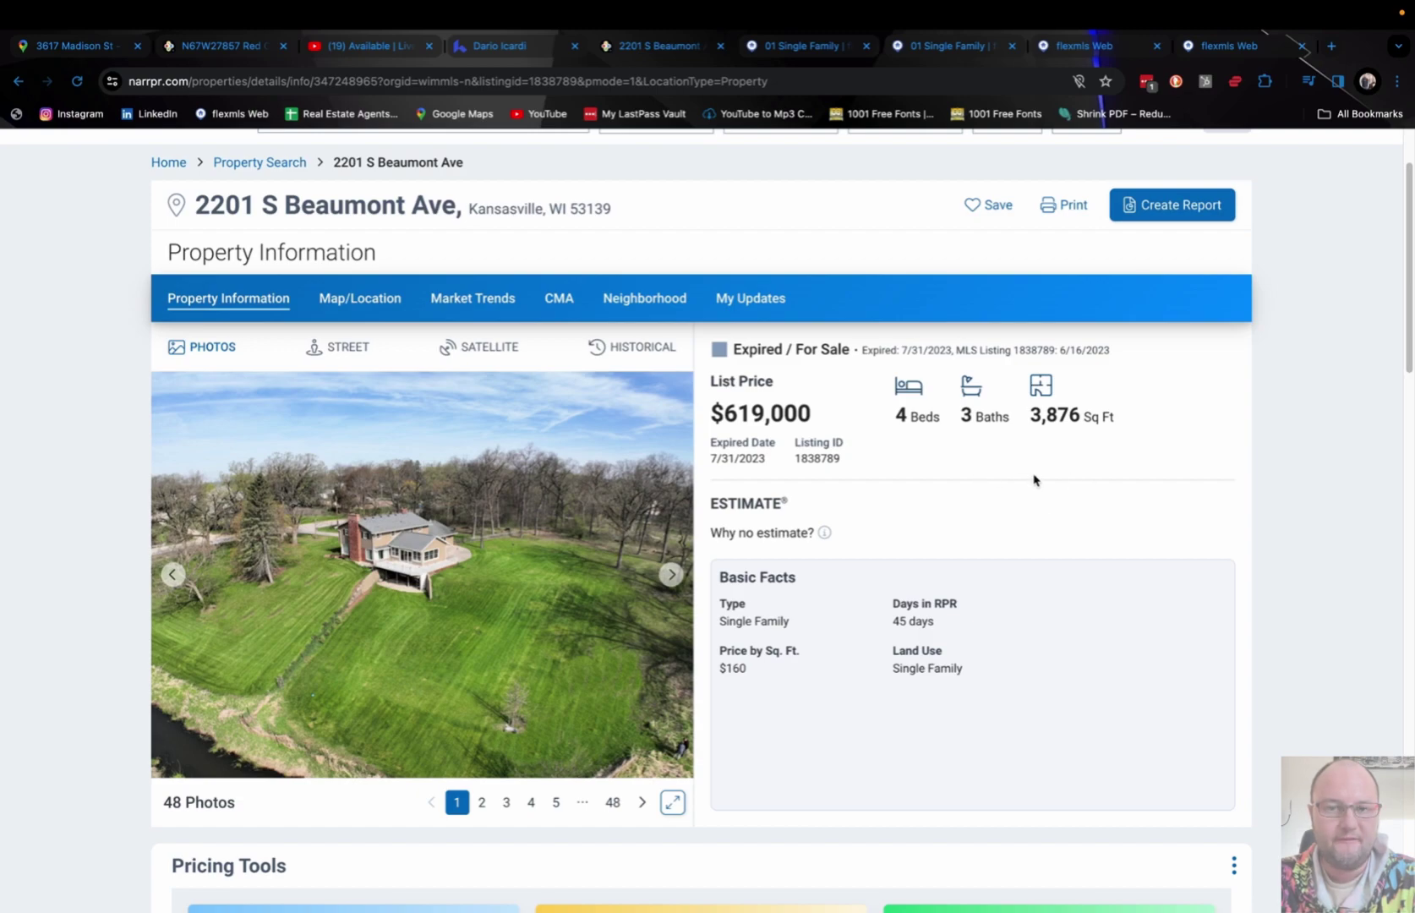
- Review the flexmls comparables research: the radius map search, expired and sold single-family listings, and the Statistical Market Analysis
{"action": "left_click", "coordinate": [793, 50]}
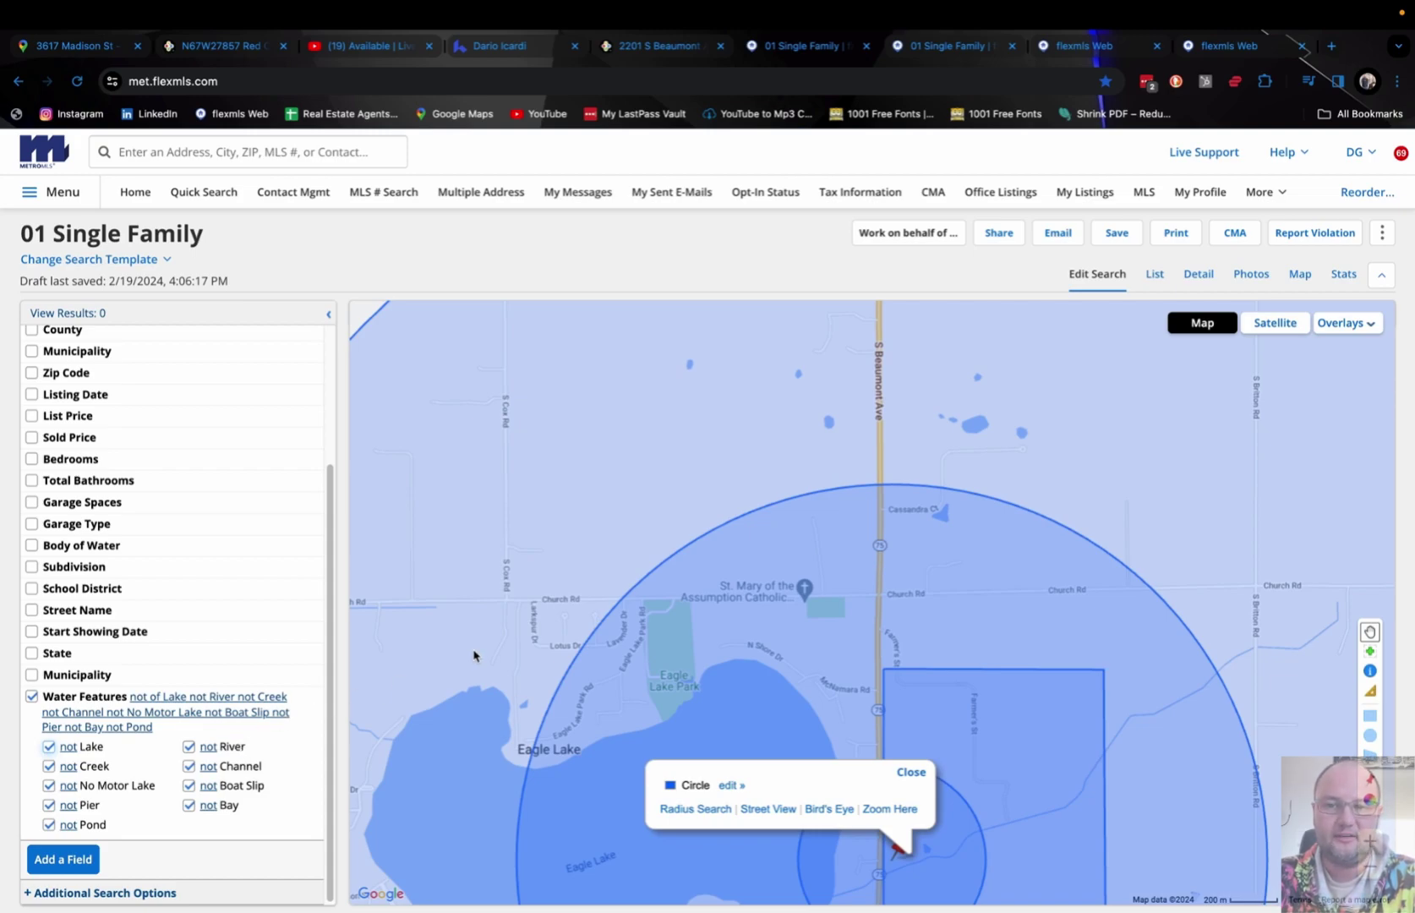
{"action": "left_click", "coordinate": [929, 48]}
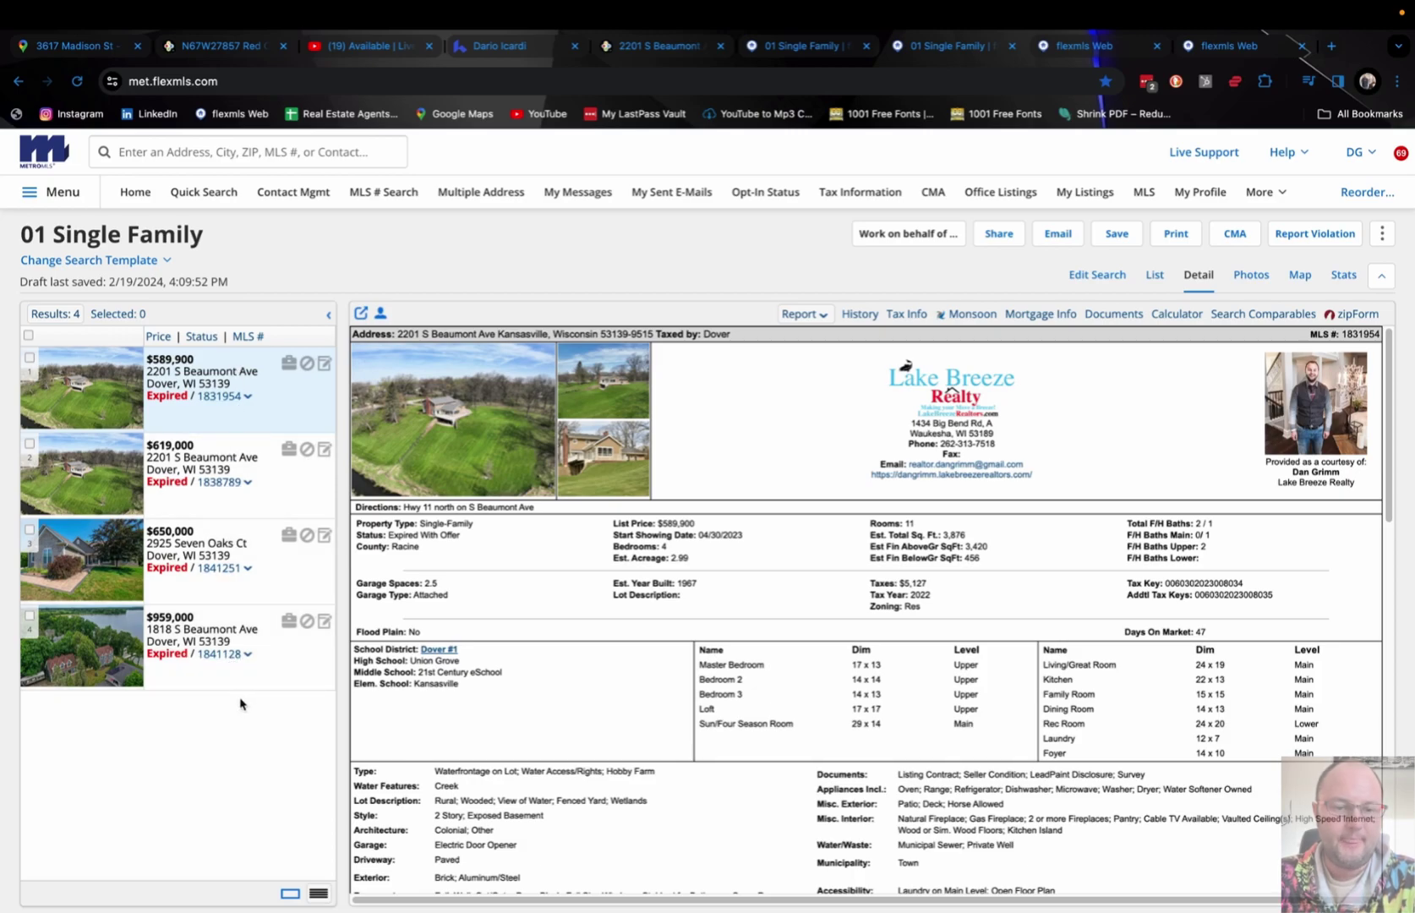
{"action": "left_click", "coordinate": [1082, 47]}
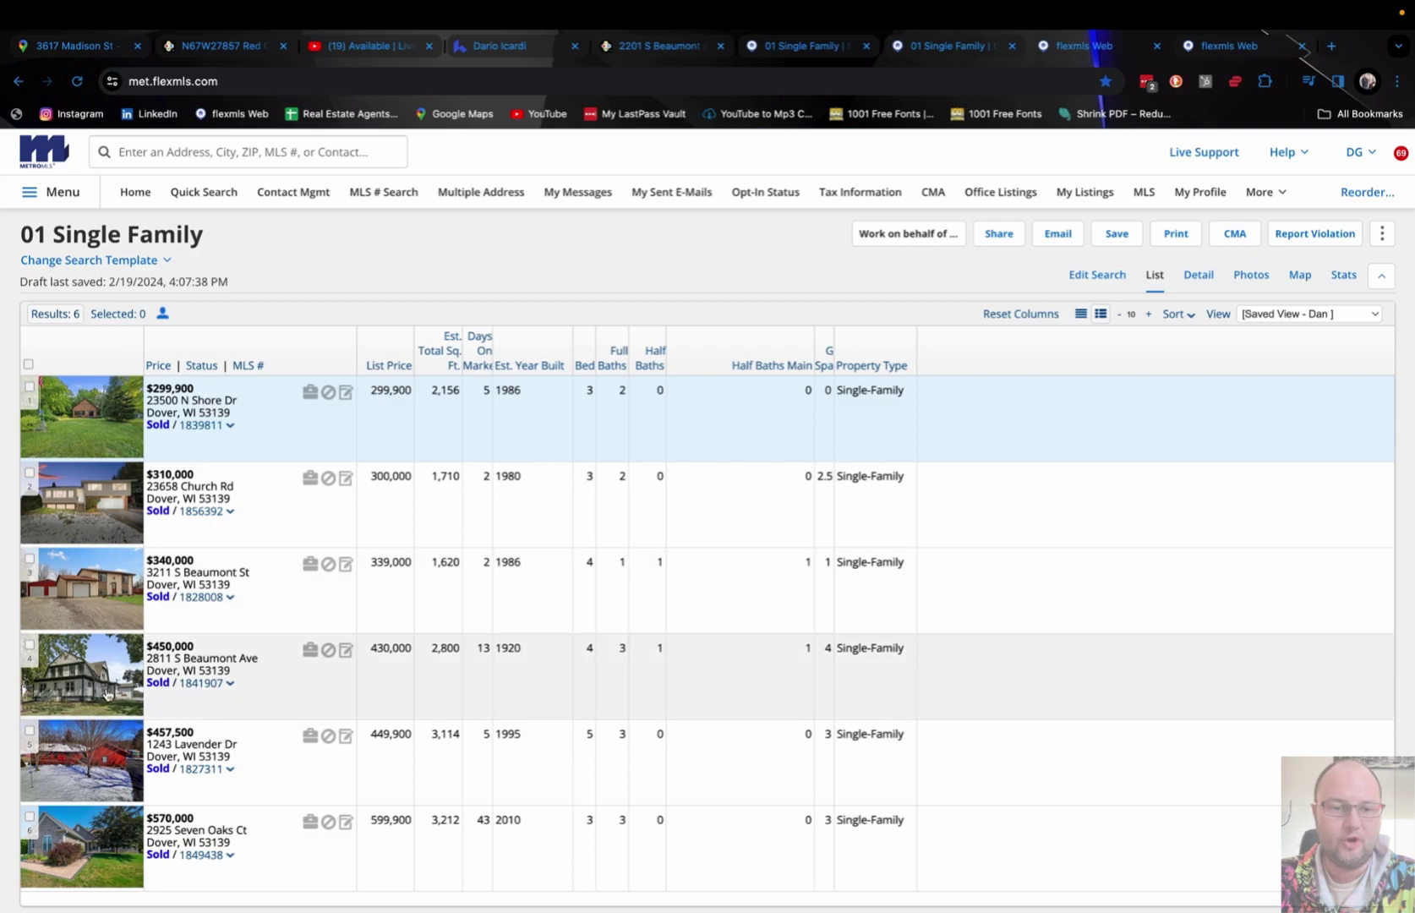
{"action": "left_click", "coordinate": [1217, 47]}
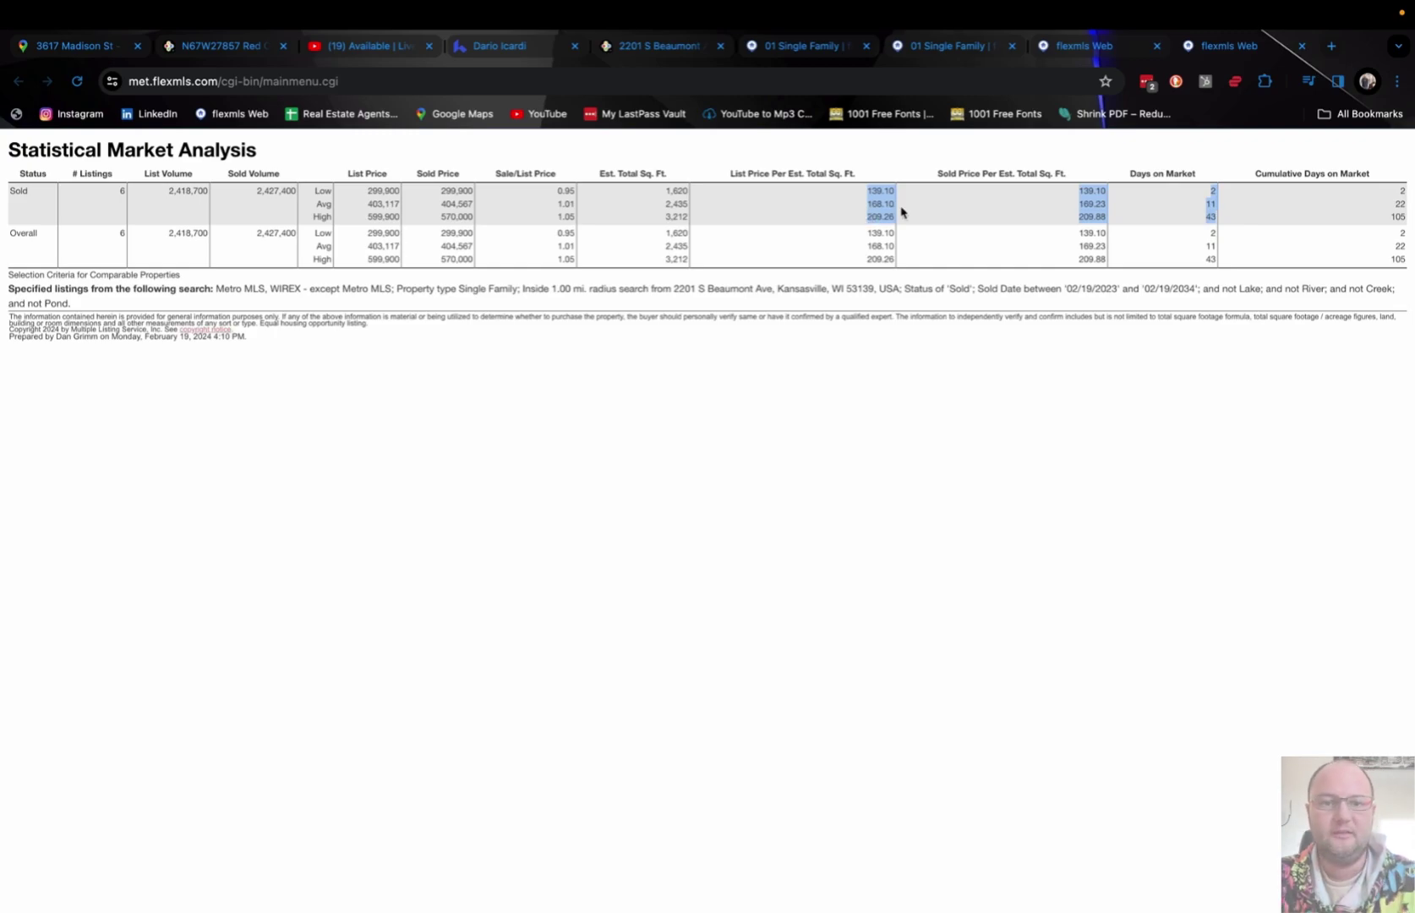
- Return to the lead's note in Lofty and examine the low, average and high list-price-per-square-foot calculations
{"action": "key", "text": "ctrl+Left"}
{"action": "key", "text": "ctrl+Right"}
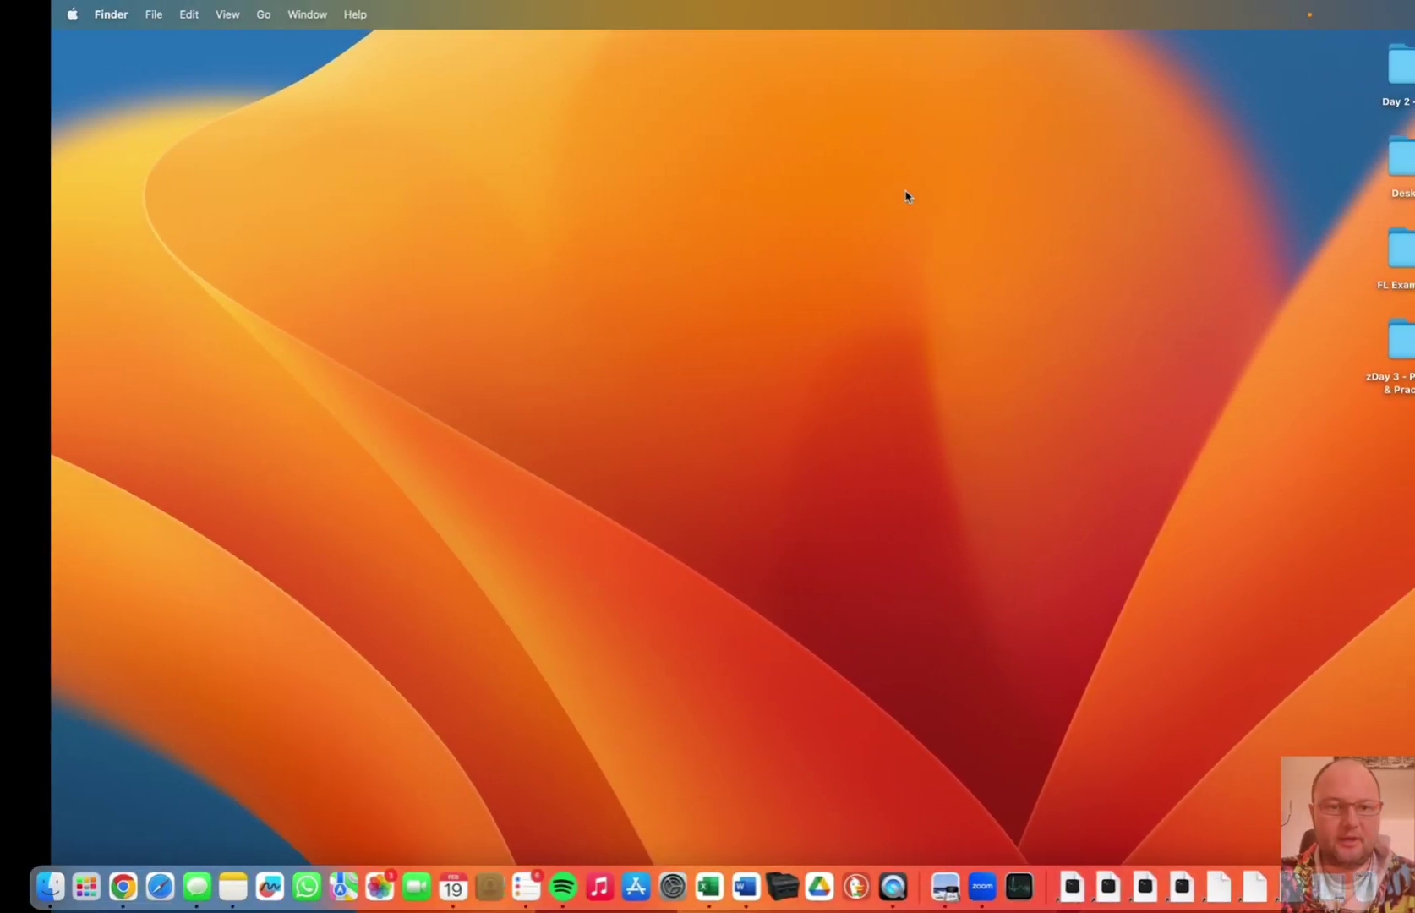
{"action": "key", "text": "ctrl+Right"}
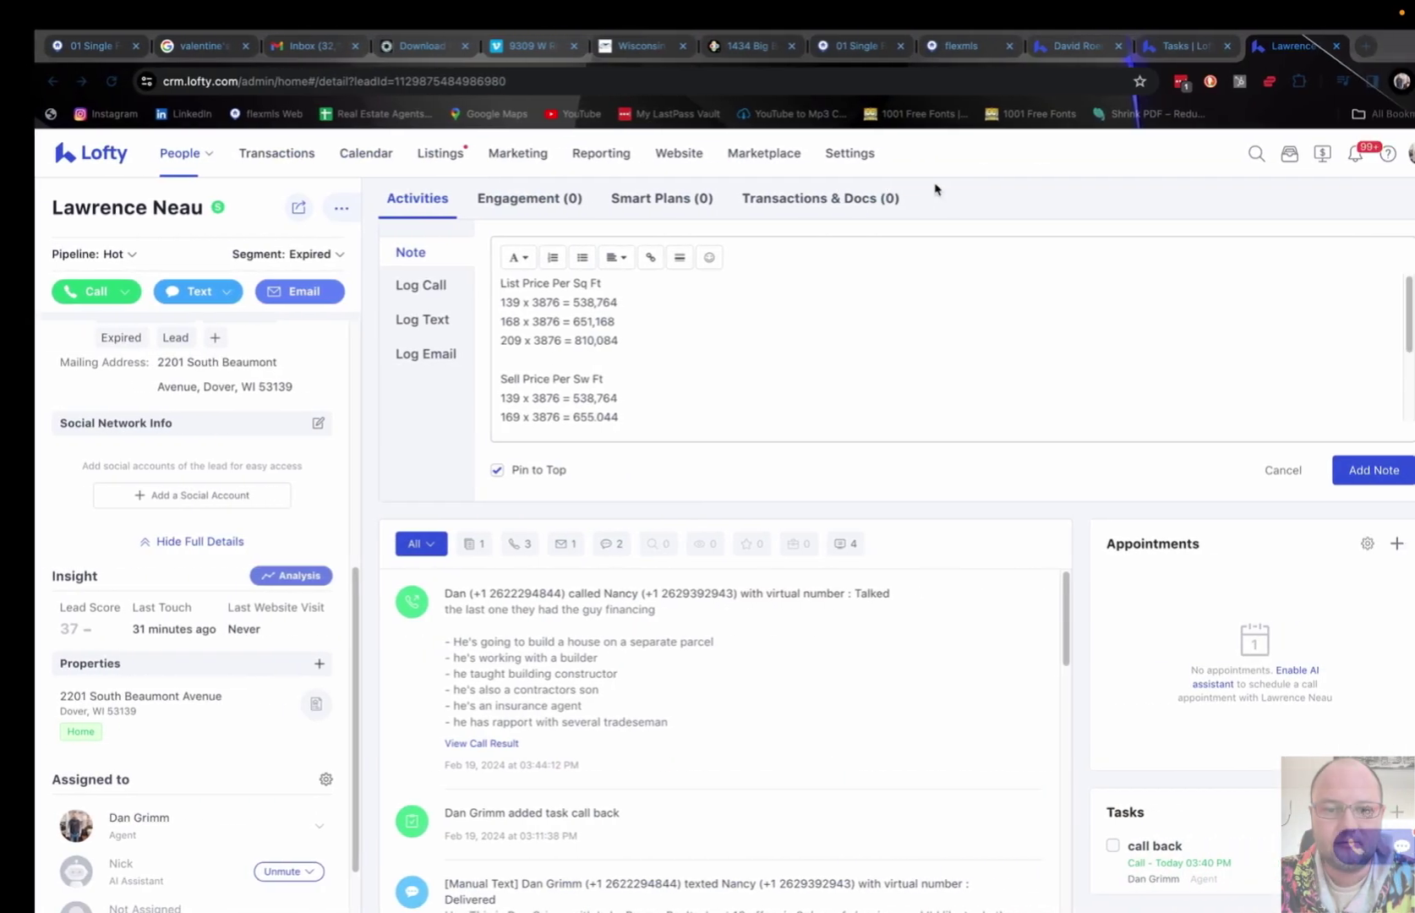
{"action": "left_click", "coordinate": [606, 302]}
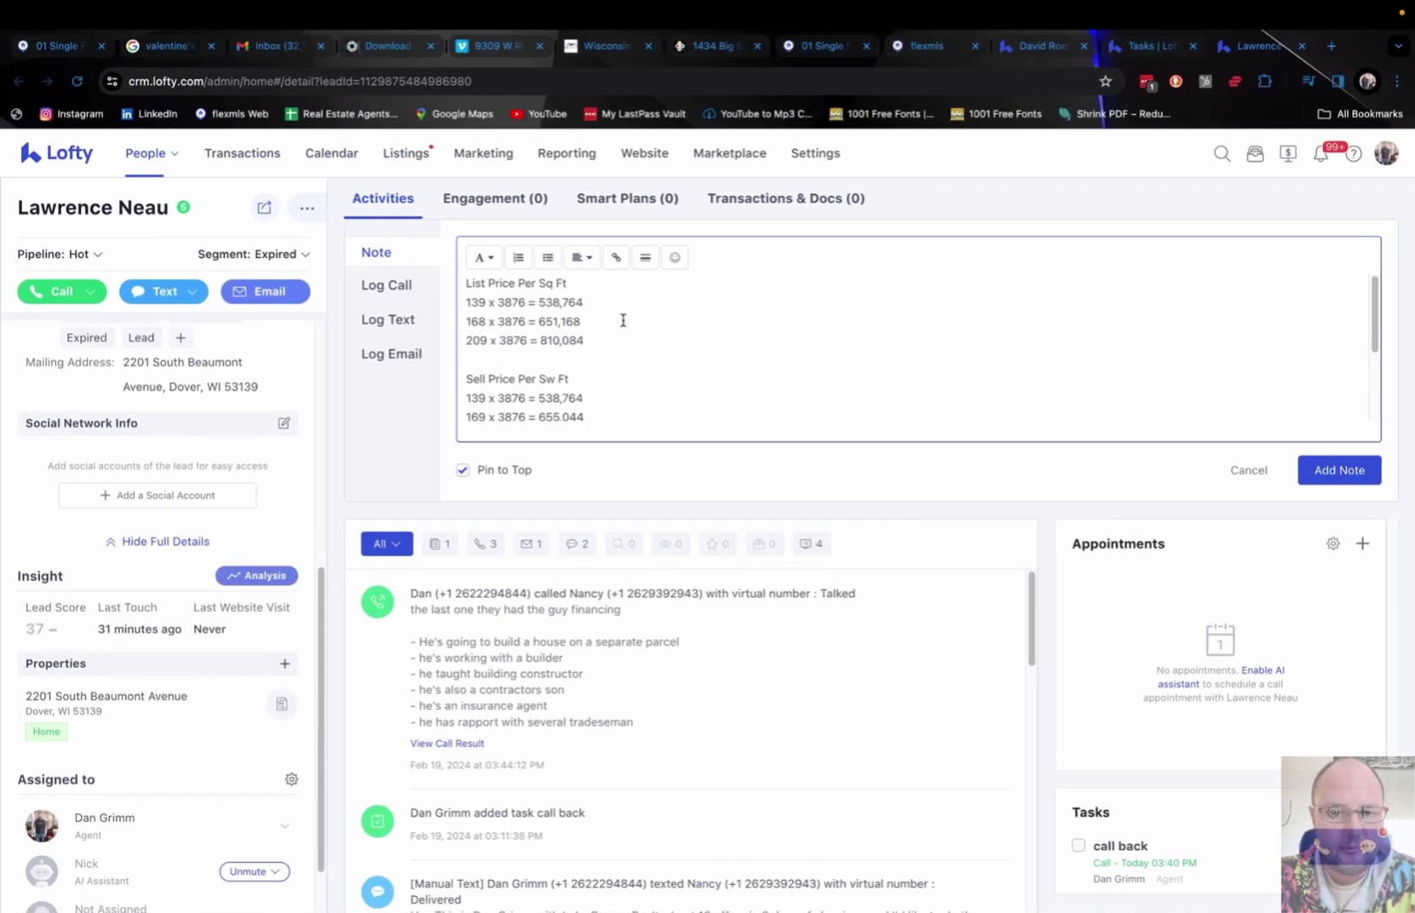
{"action": "left_click_drag", "start_coordinate": [469, 302], "coordinate": [613, 306]}
{"action": "left_click", "coordinate": [612, 306]}
{"action": "left_click_drag", "start_coordinate": [591, 302], "coordinate": [541, 299]}
{"action": "left_click", "coordinate": [651, 306]}
{"action": "left_click_drag", "start_coordinate": [539, 321], "coordinate": [611, 347]}
{"action": "left_click", "coordinate": [633, 324]}
{"action": "left_click", "coordinate": [610, 347]}
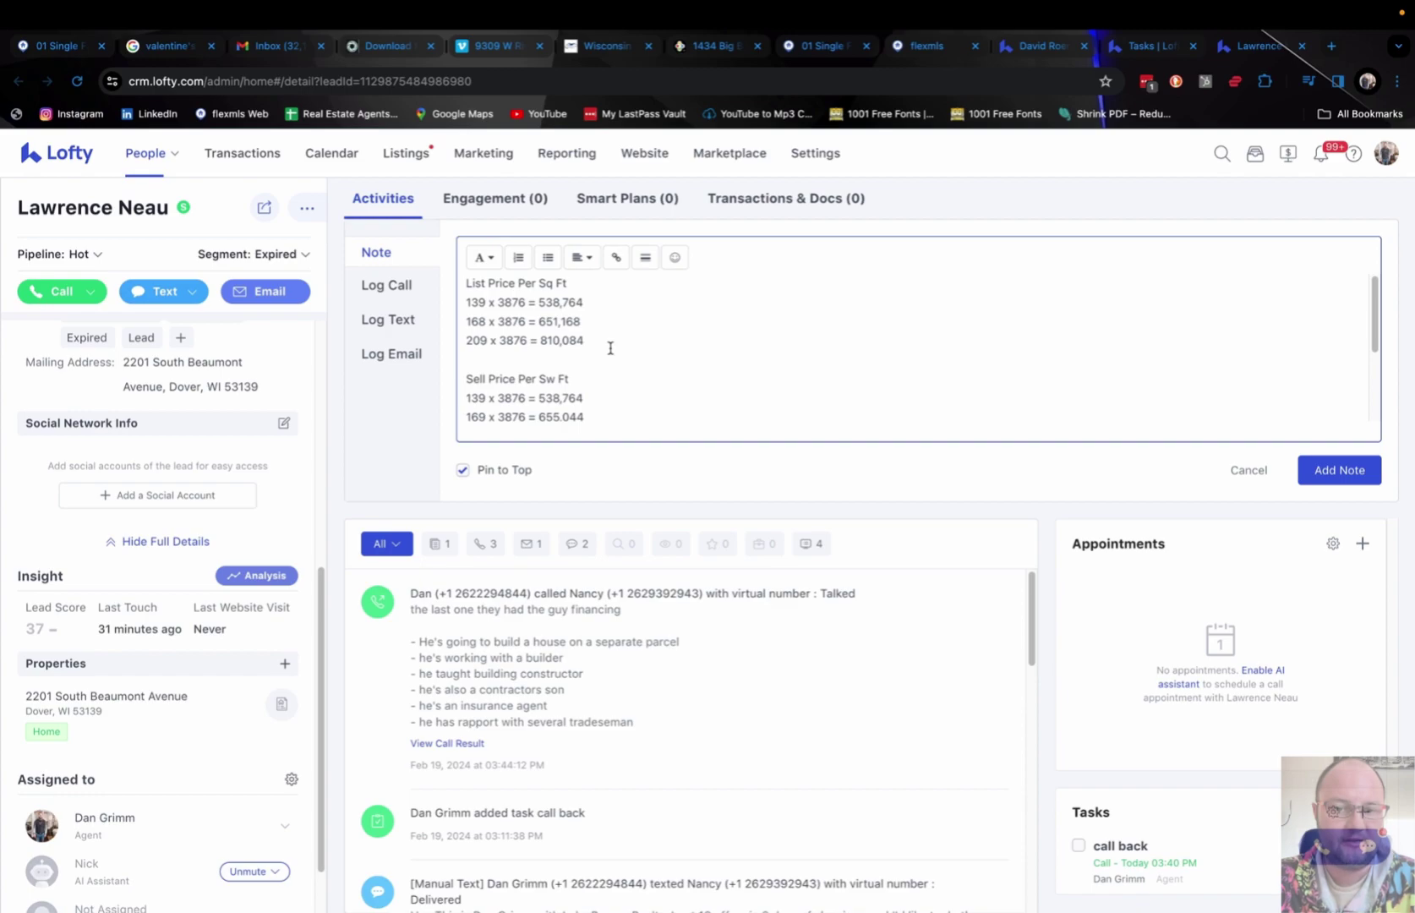
- Examine the note's sell-price-per-square-foot calculations and the days-on-market figures below them
{"action": "scroll", "coordinate": [610, 347], "scroll_direction": "down", "scroll_amount": 2}
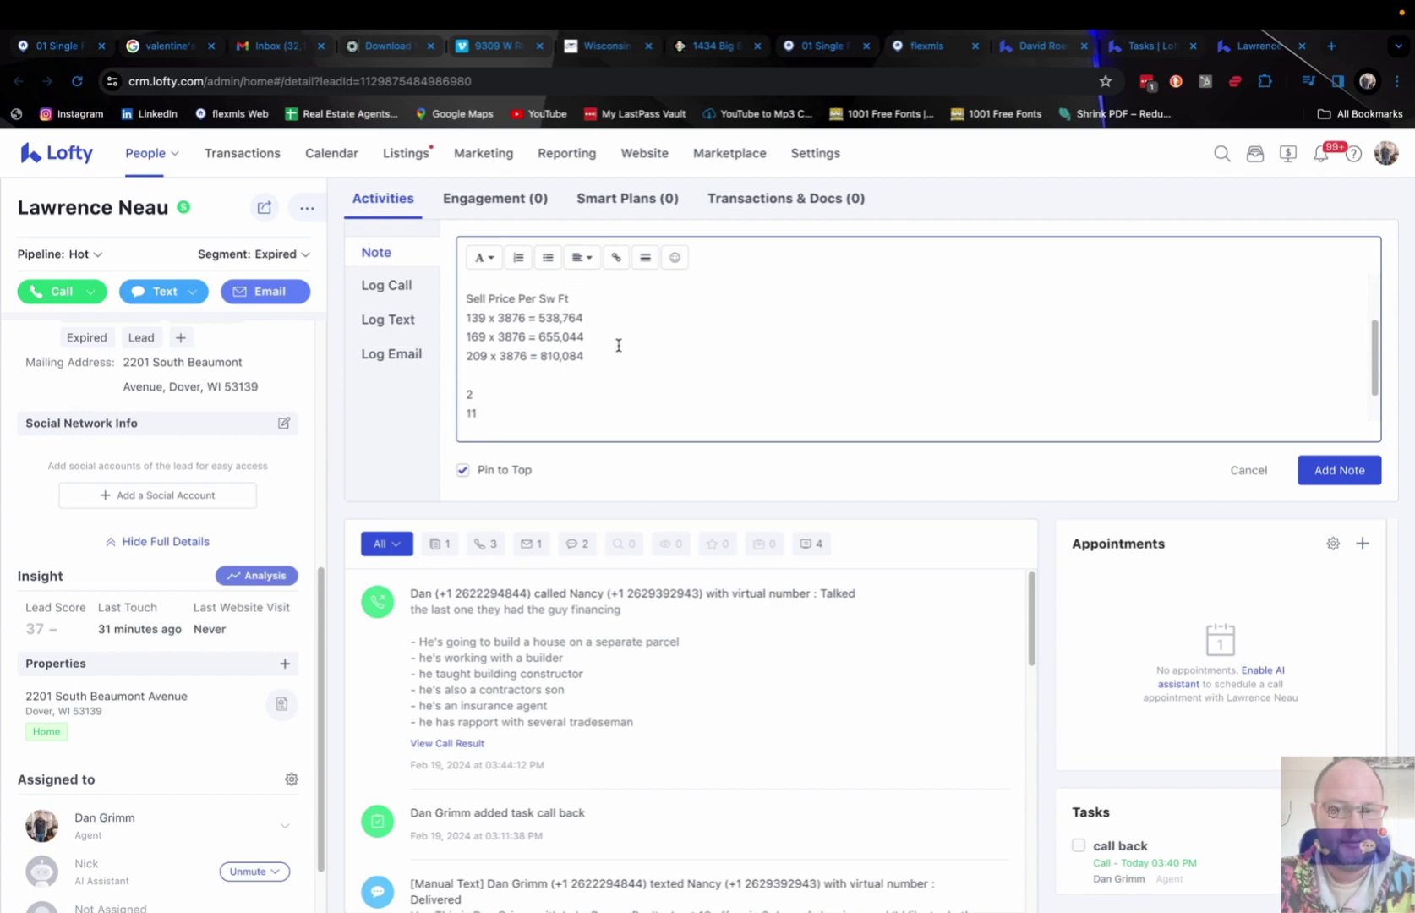
{"action": "left_click_drag", "start_coordinate": [538, 318], "coordinate": [582, 318]}
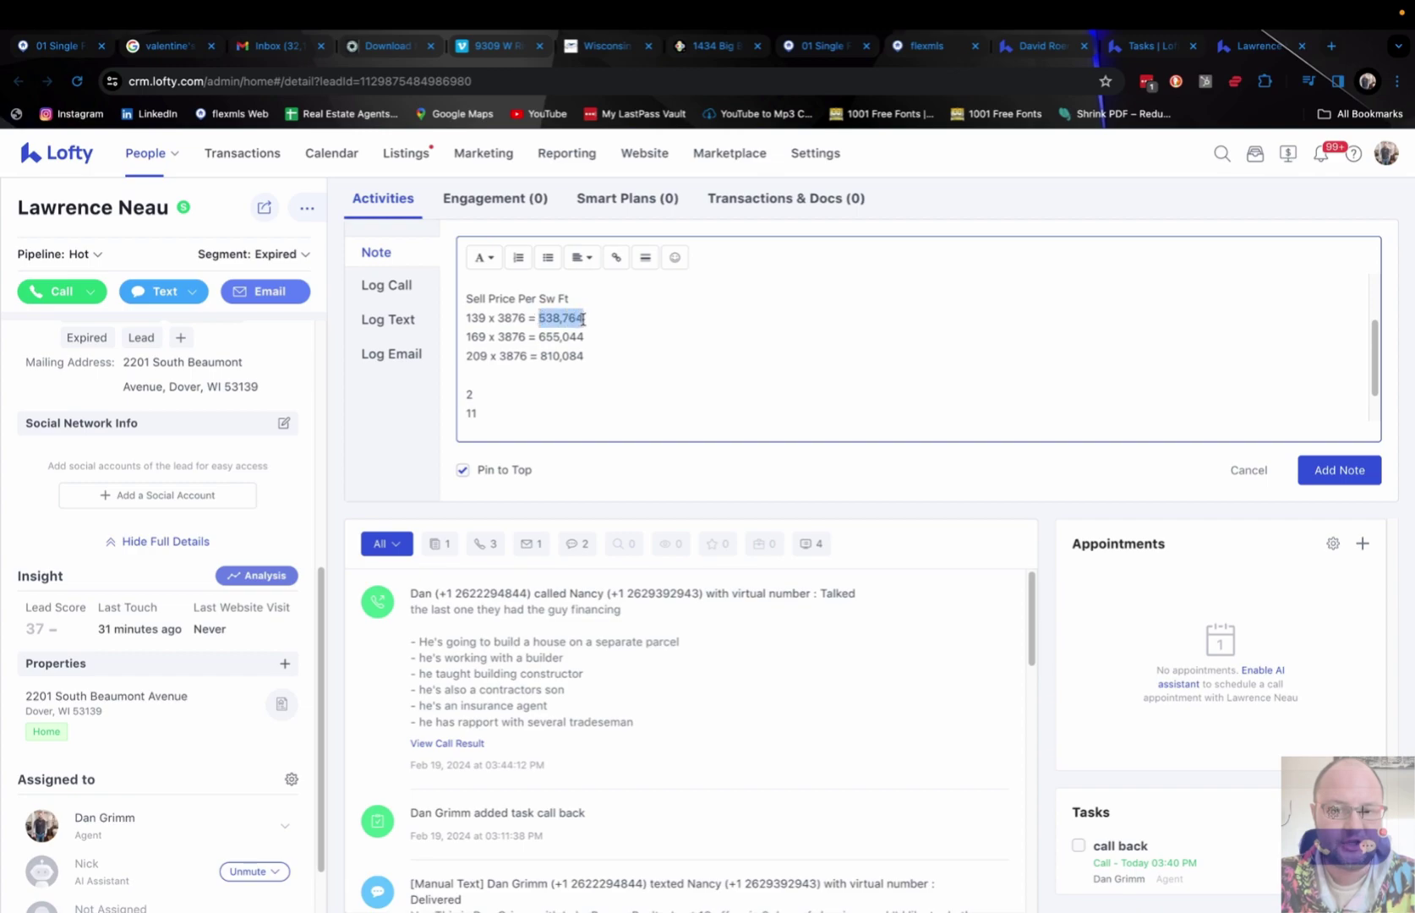
{"action": "left_click", "coordinate": [621, 331]}
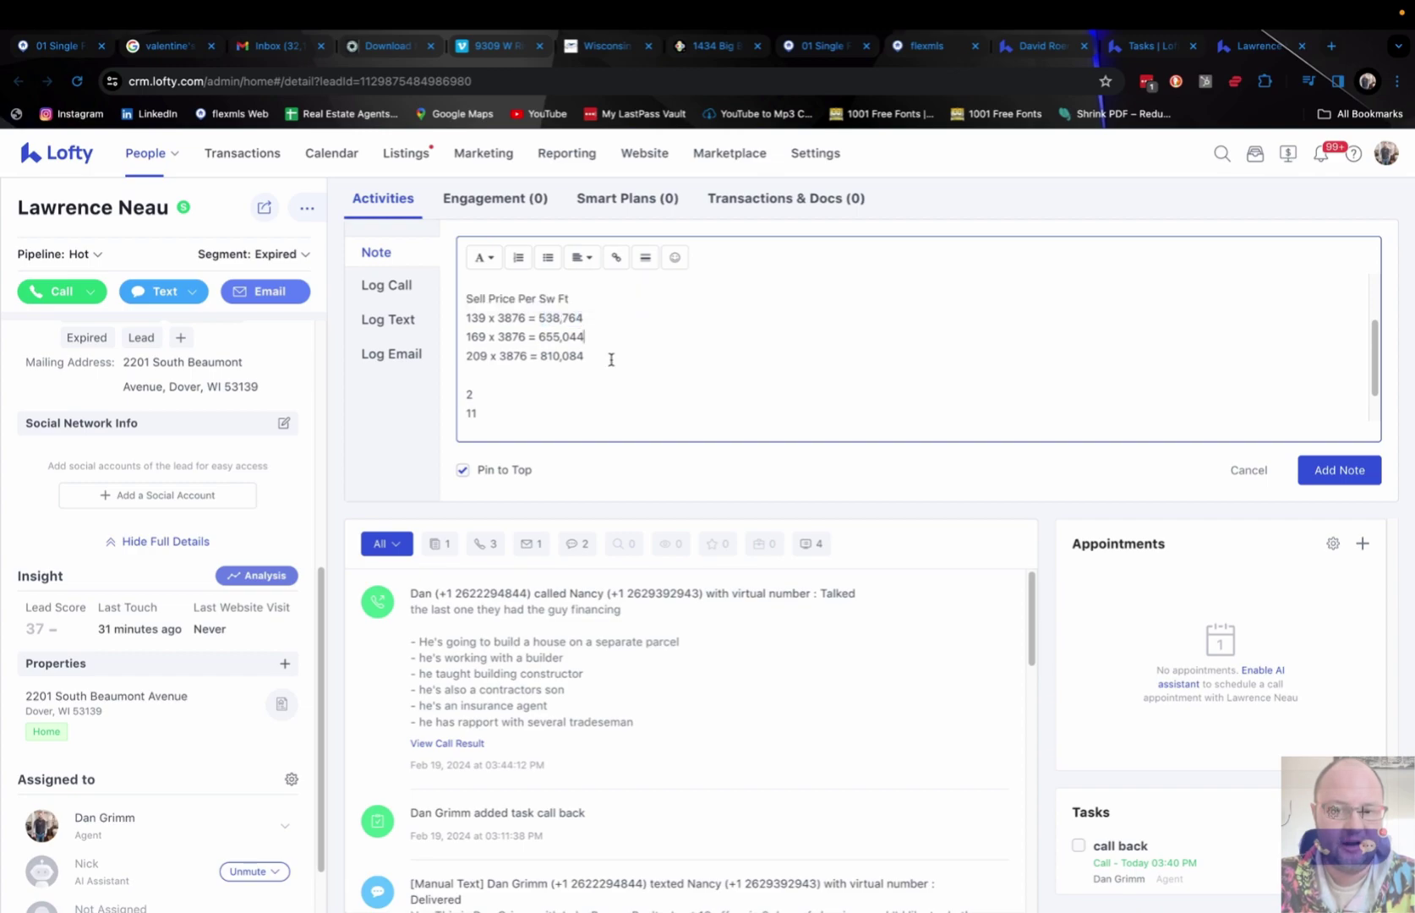
{"action": "left_click", "coordinate": [608, 356]}
{"action": "scroll", "coordinate": [617, 354], "scroll_direction": "down", "scroll_amount": 1}
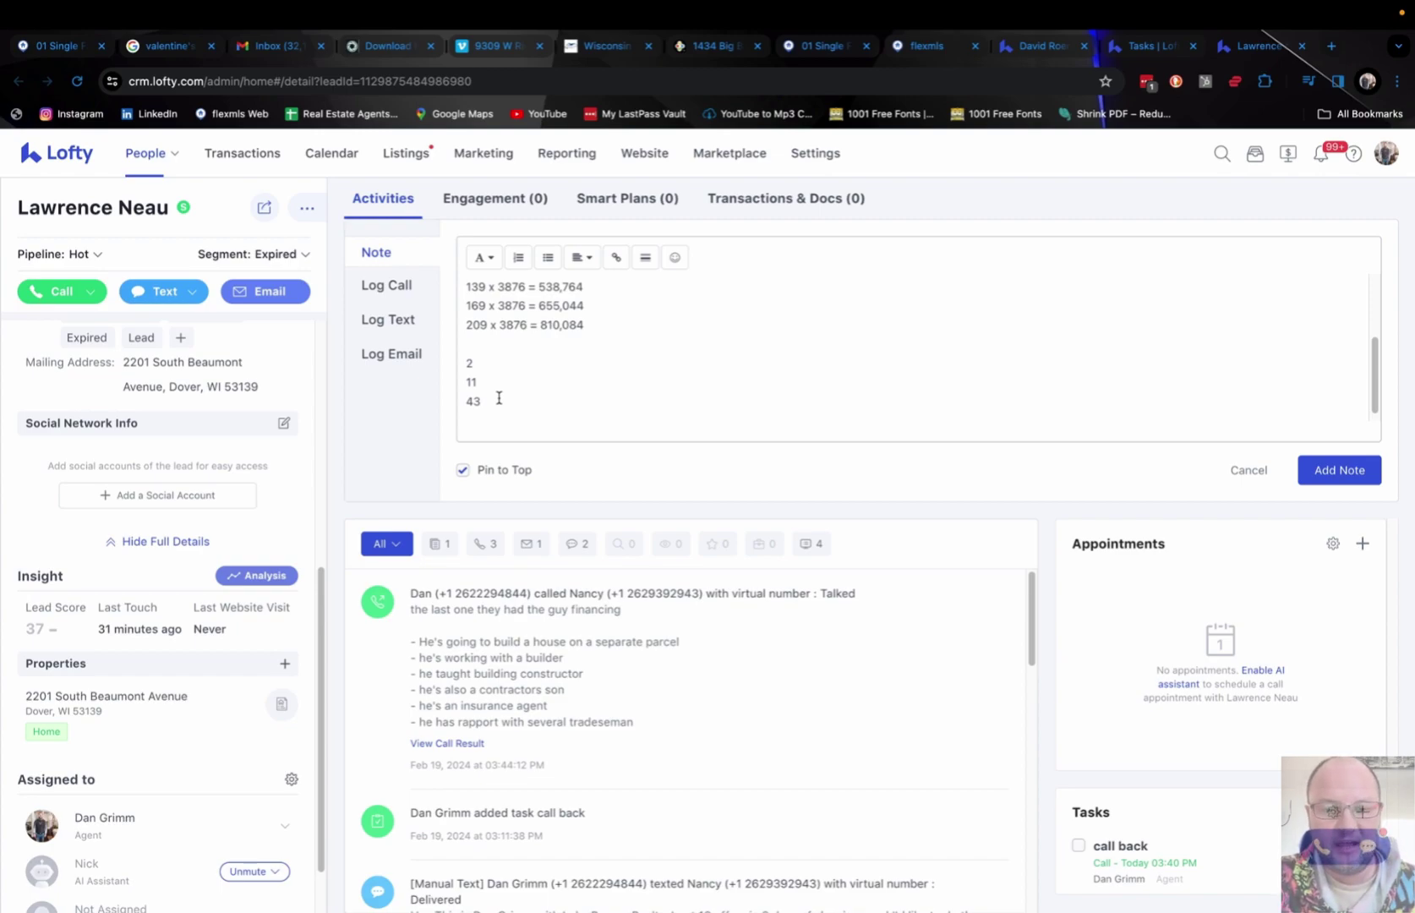
- Compare the note's list-price and sell-price calculations again, highlighting the lowest list-price estimate
{"action": "scroll", "coordinate": [624, 384], "scroll_direction": "up", "scroll_amount": 1}
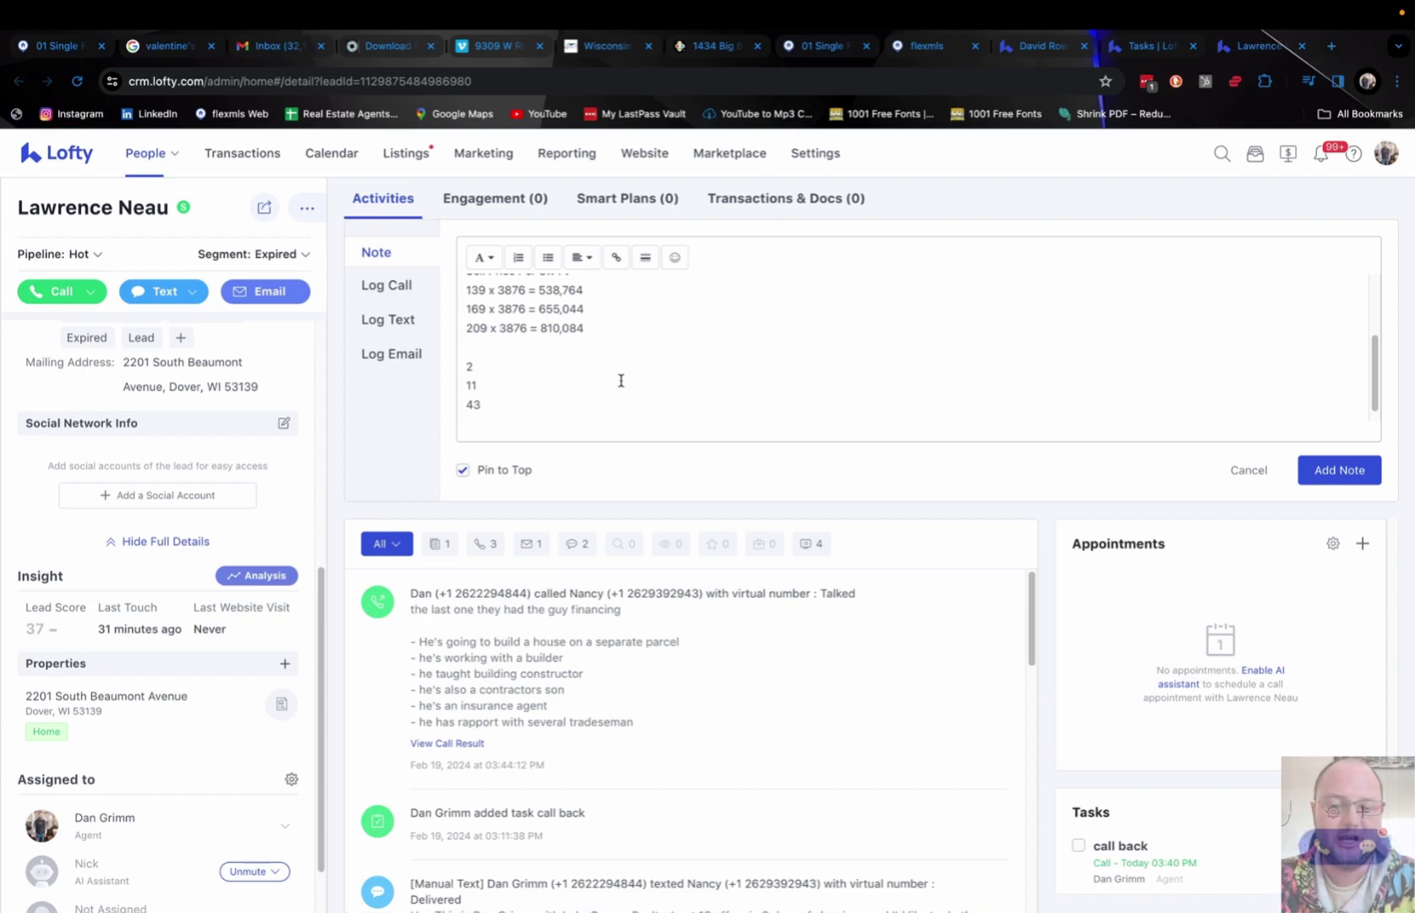
{"action": "scroll", "coordinate": [620, 380], "scroll_direction": "up", "scroll_amount": 3}
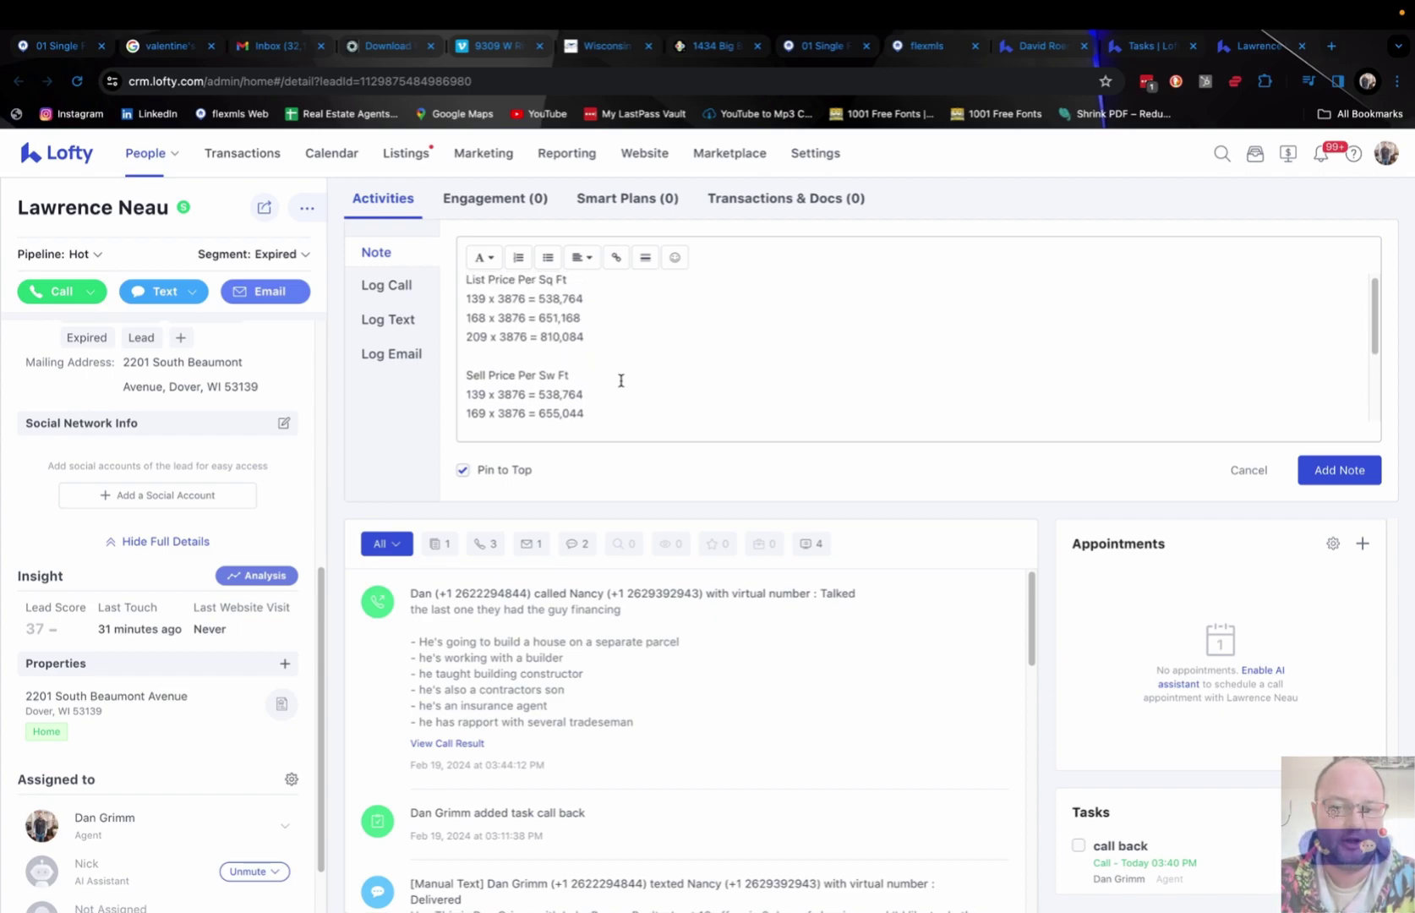
{"action": "scroll", "coordinate": [620, 381], "scroll_direction": "up", "scroll_amount": 1}
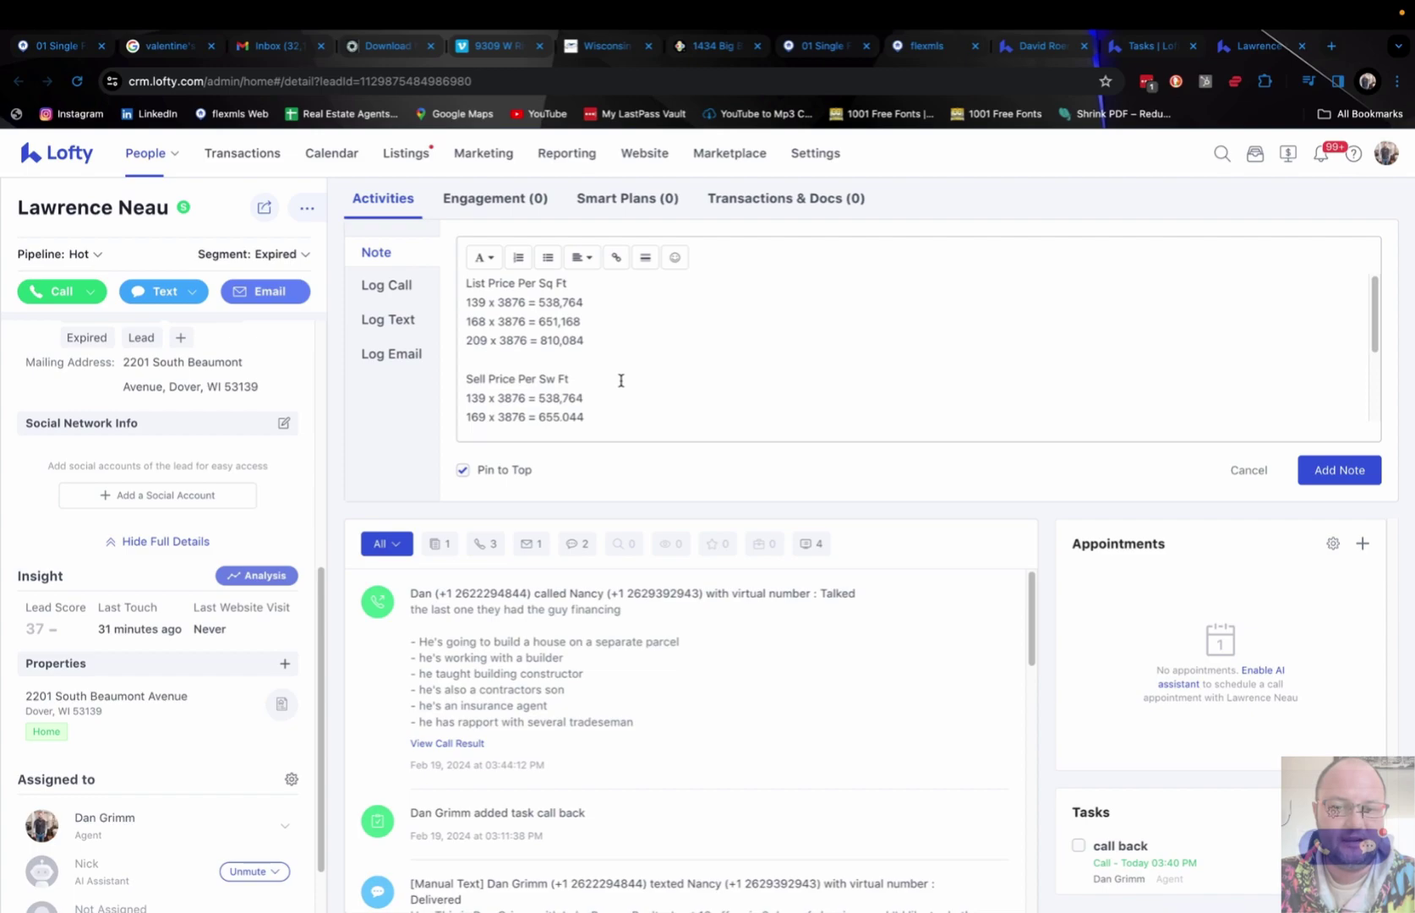
{"action": "scroll", "coordinate": [620, 380], "scroll_direction": "down", "scroll_amount": 2}
{"action": "scroll", "coordinate": [620, 380], "scroll_direction": "up", "scroll_amount": 2}
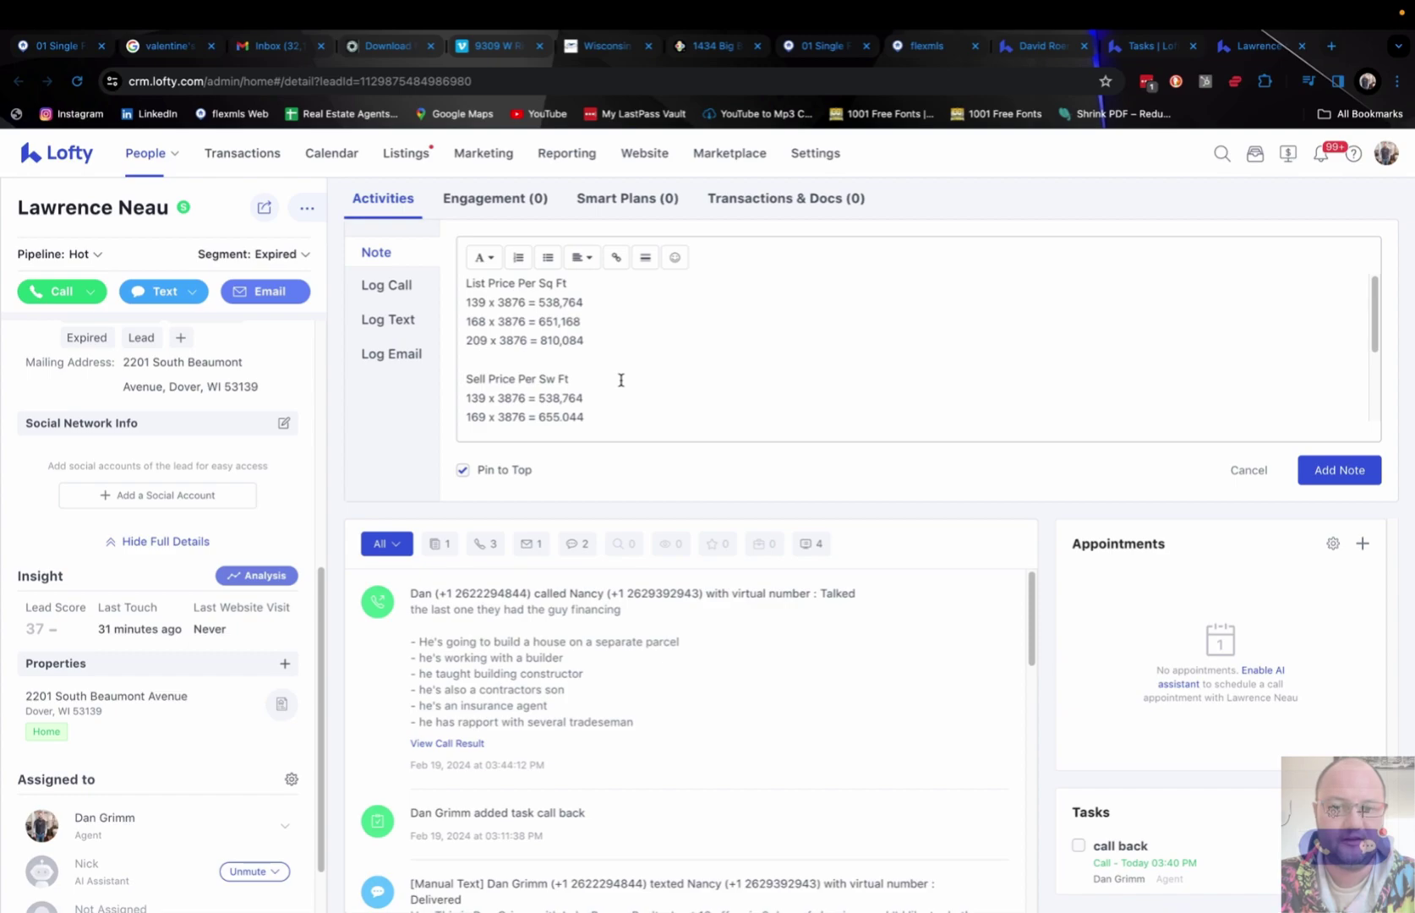
{"action": "left_click_drag", "start_coordinate": [538, 302], "coordinate": [586, 303]}
{"action": "left_click", "coordinate": [605, 304]}
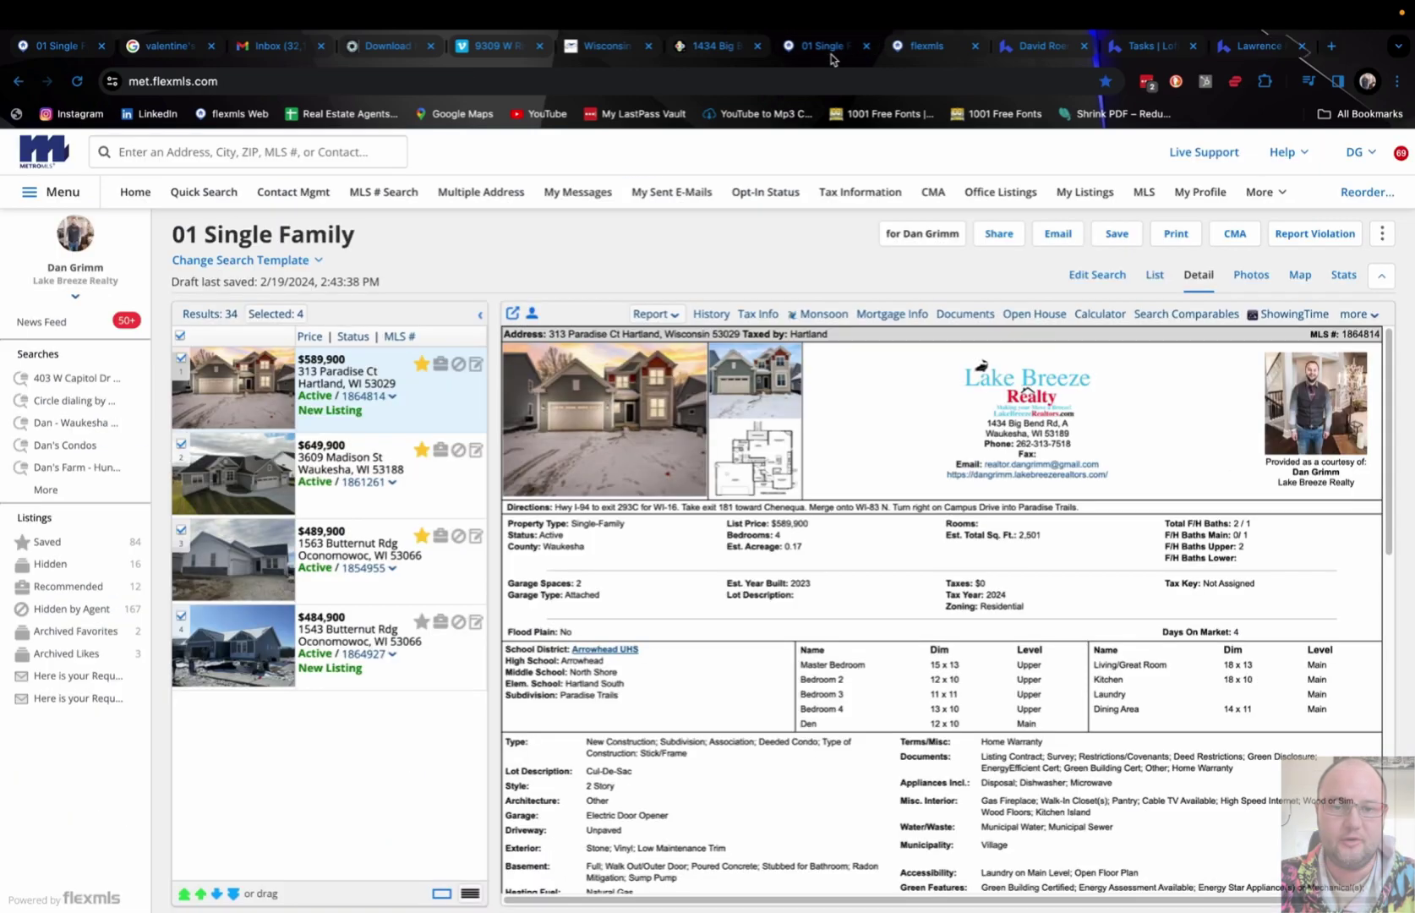
- Look through the open browser windows for the expired single-family results in flexmls and bring them up
{"action": "left_click", "coordinate": [831, 53]}
{"action": "left_click", "coordinate": [944, 51]}
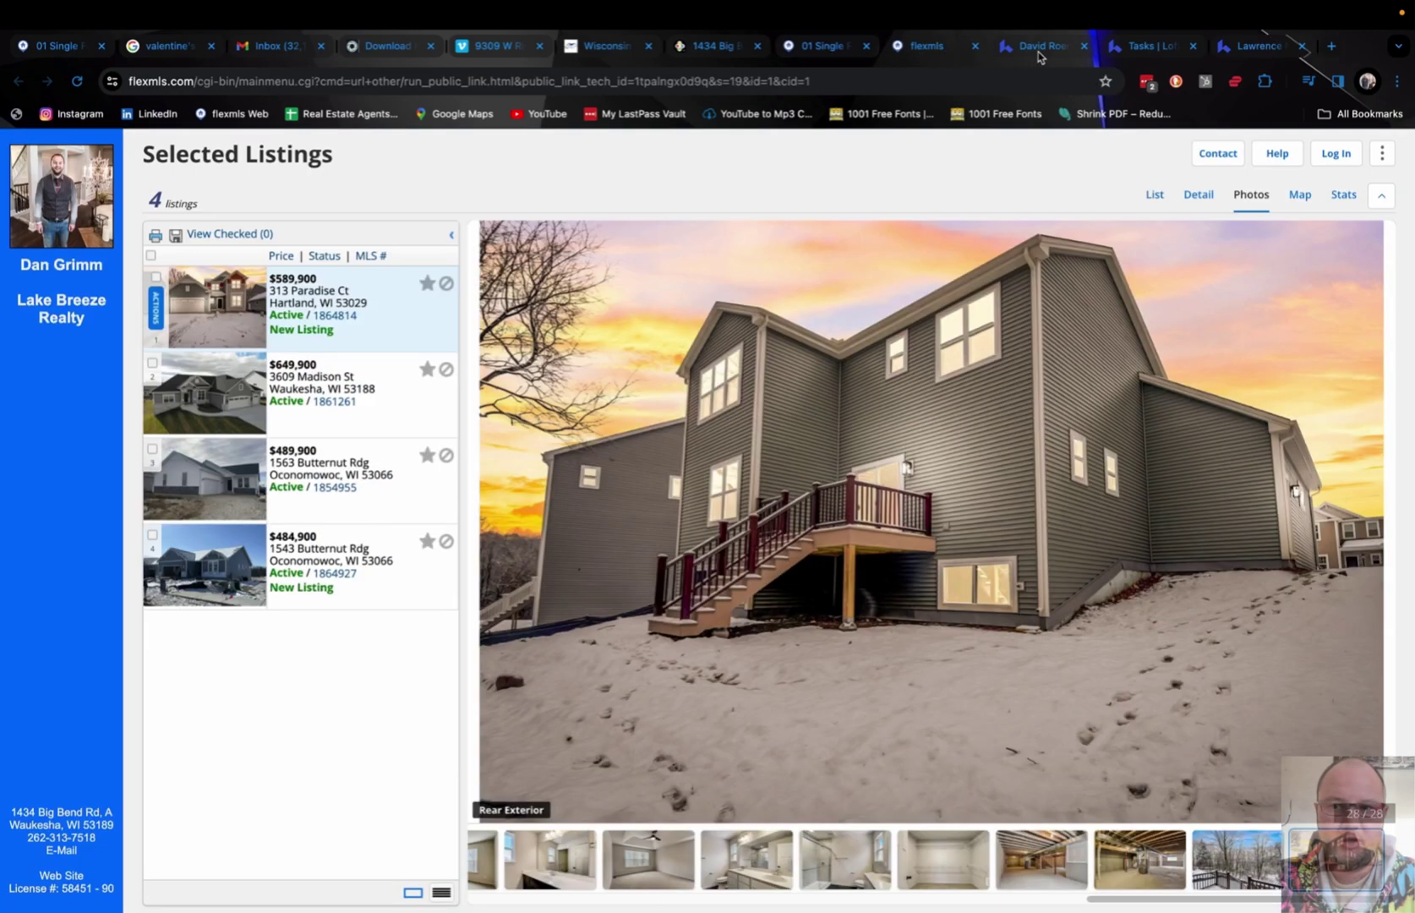
{"action": "left_click", "coordinate": [1141, 52]}
{"action": "left_click", "coordinate": [1251, 47]}
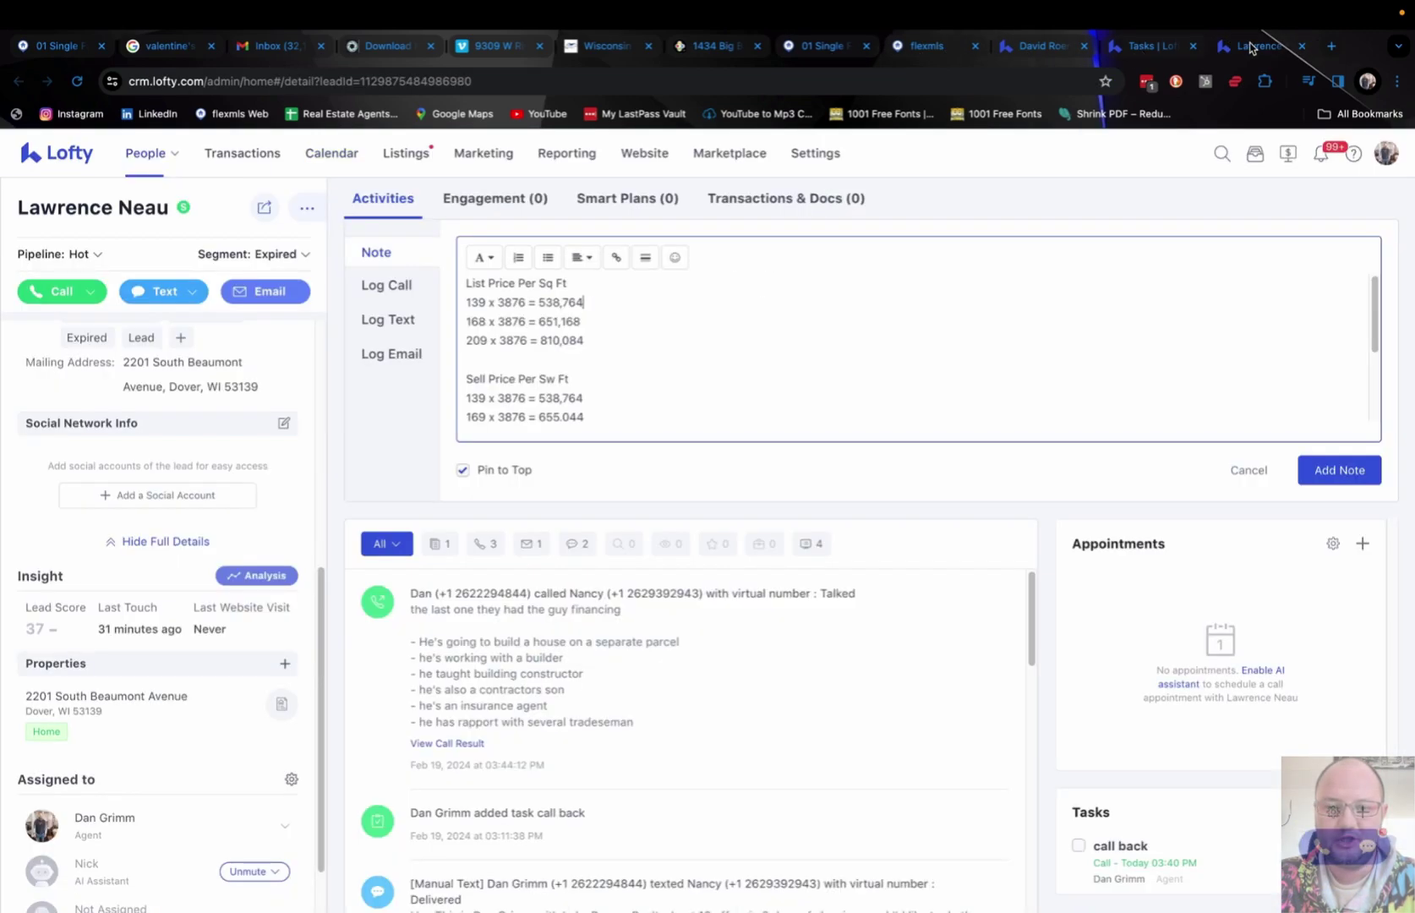
{"action": "key", "text": "ctrl+Right"}
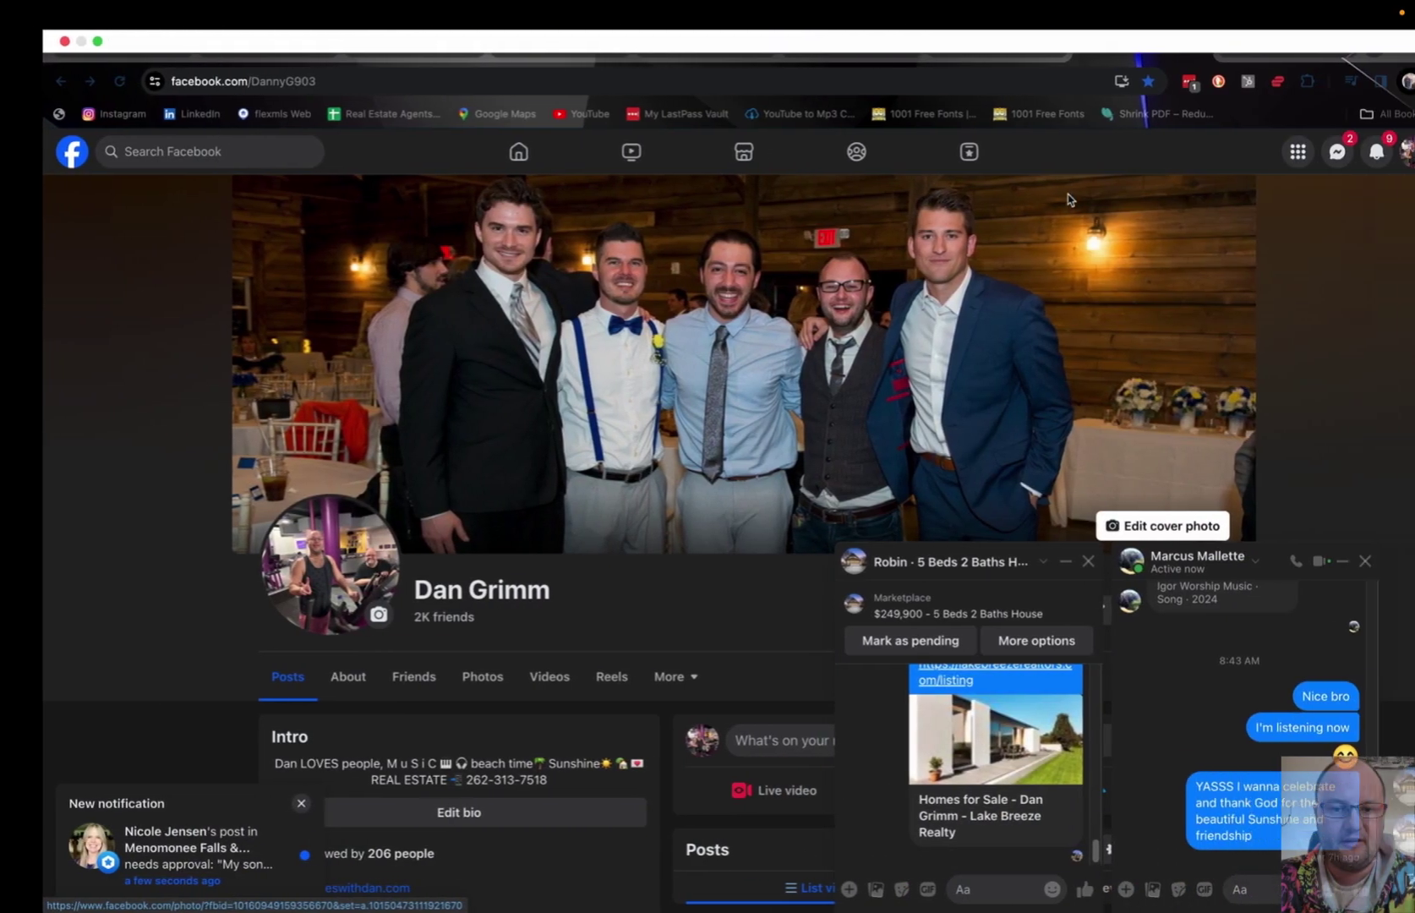
{"action": "key", "text": "ctrl+Left"}
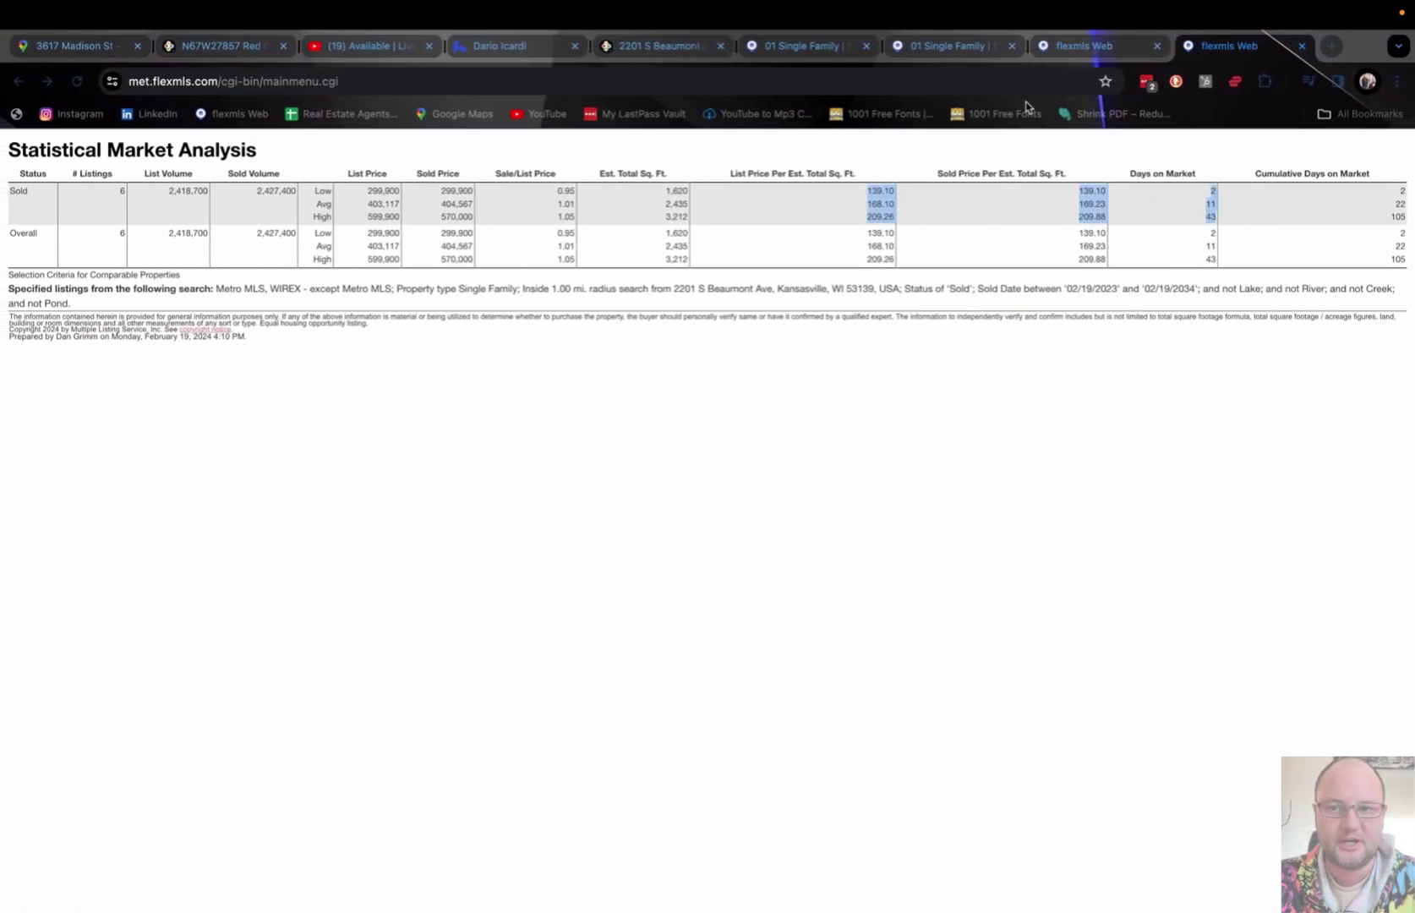
{"action": "left_click", "coordinate": [958, 49]}
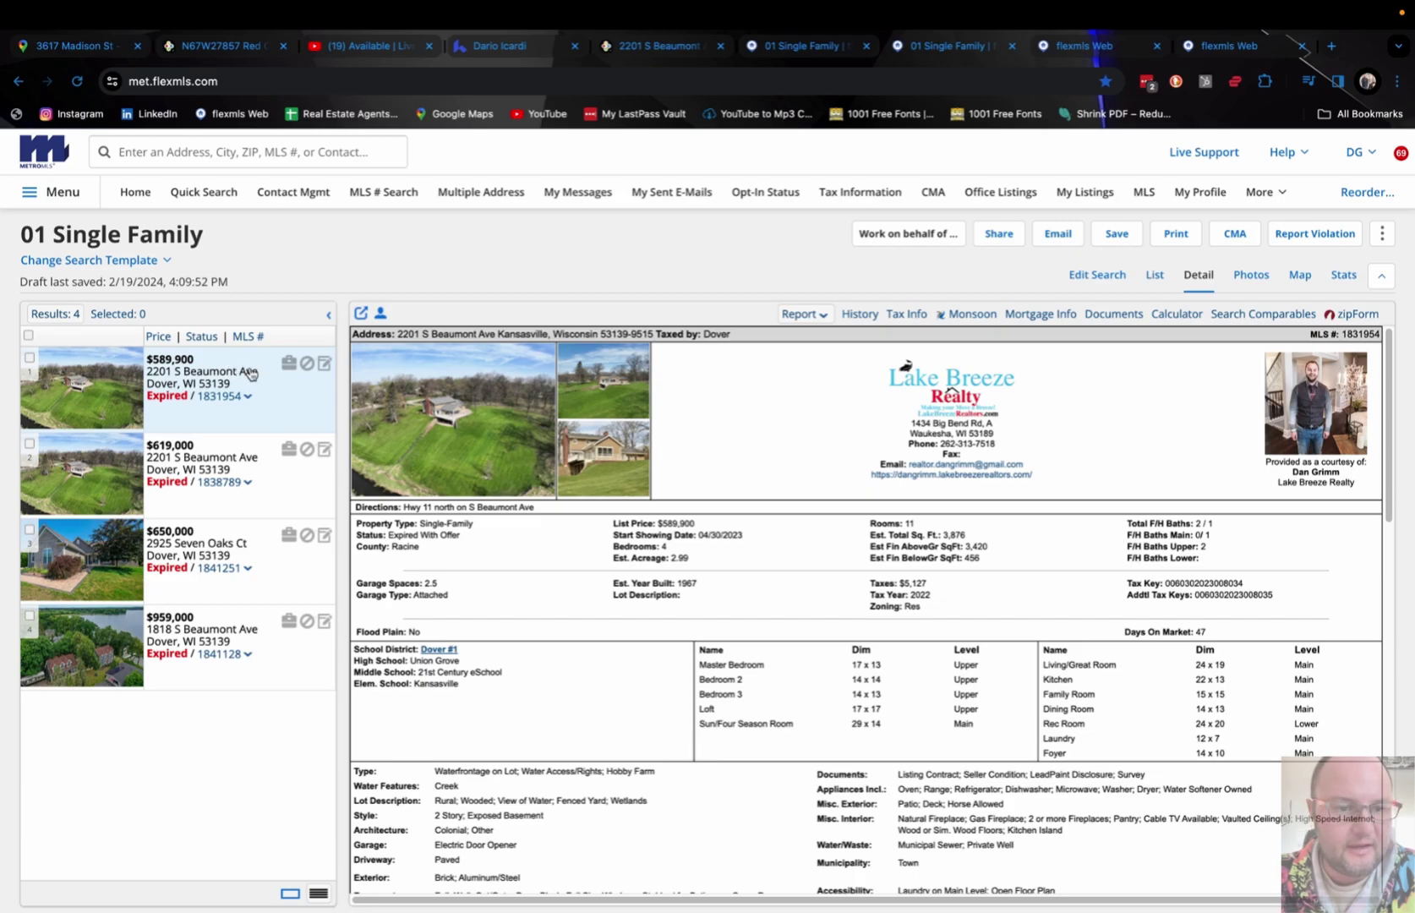